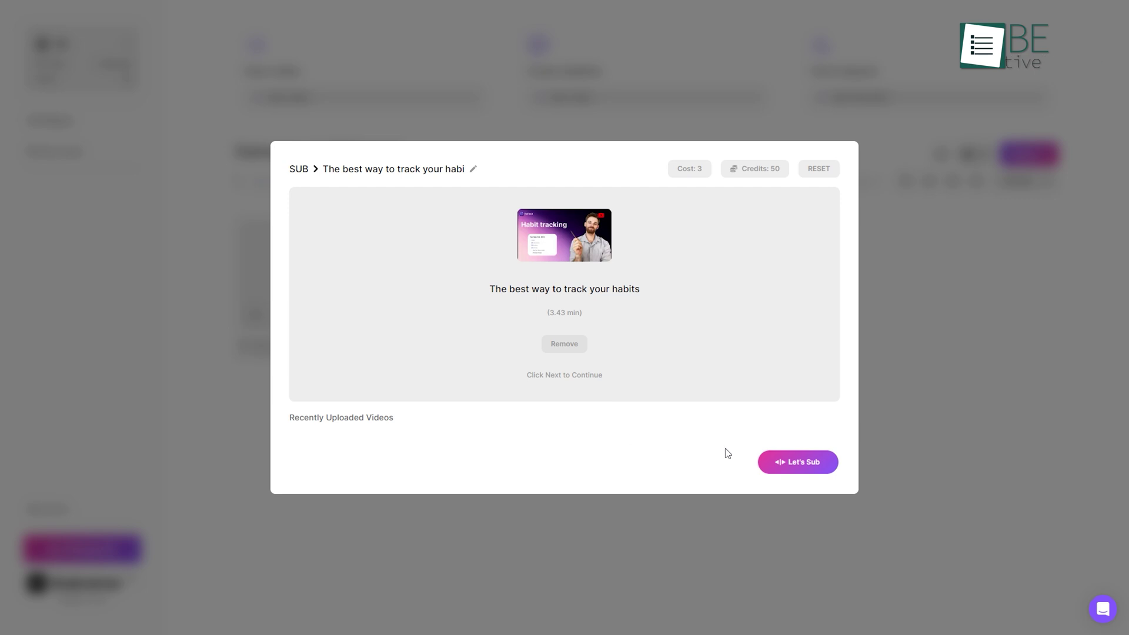
Start subtitling the uploaded habit-tracking video via Let's Sub
{"action": "left_click", "coordinate": [796, 464]}
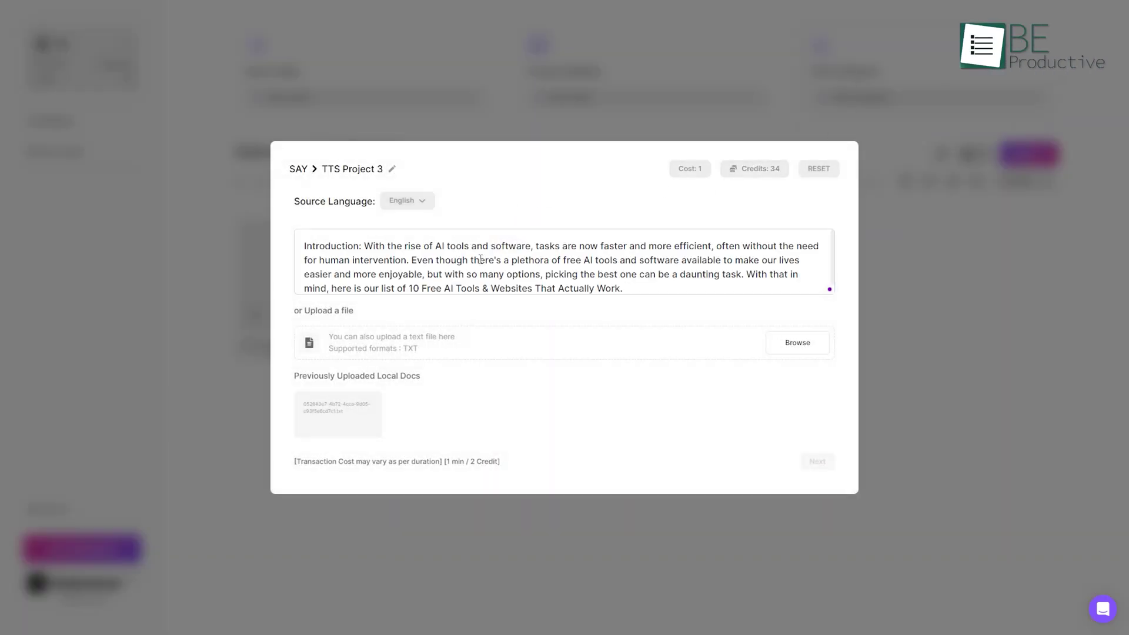
Advance the pasted introduction text to voice selection and add Liam as the narrator
{"action": "left_click", "coordinate": [812, 465]}
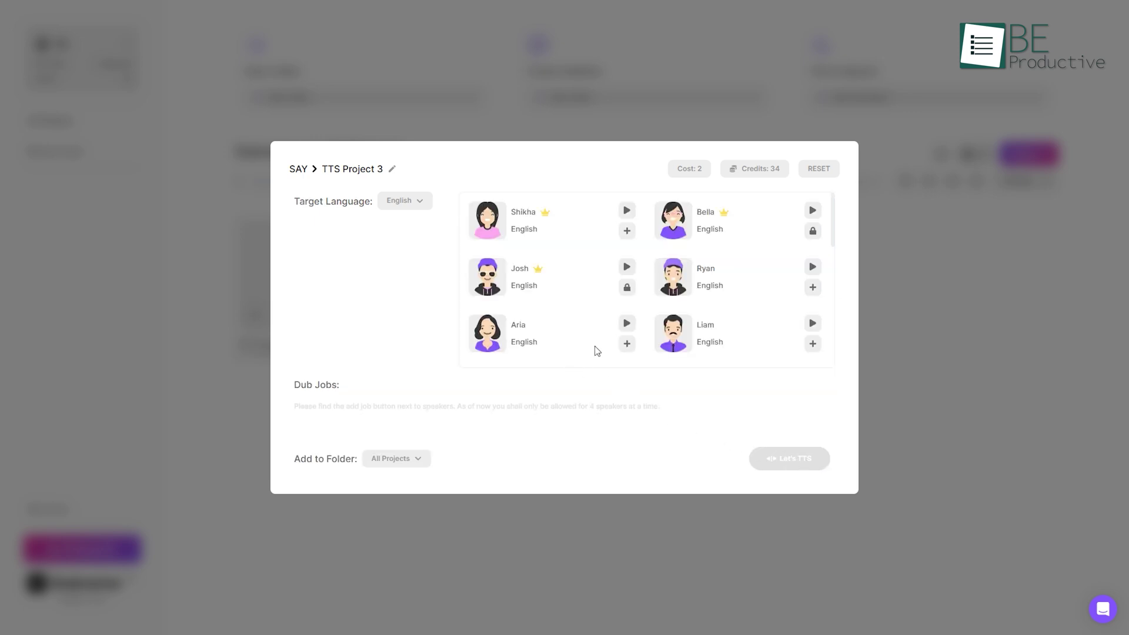
{"action": "left_click", "coordinate": [813, 344]}
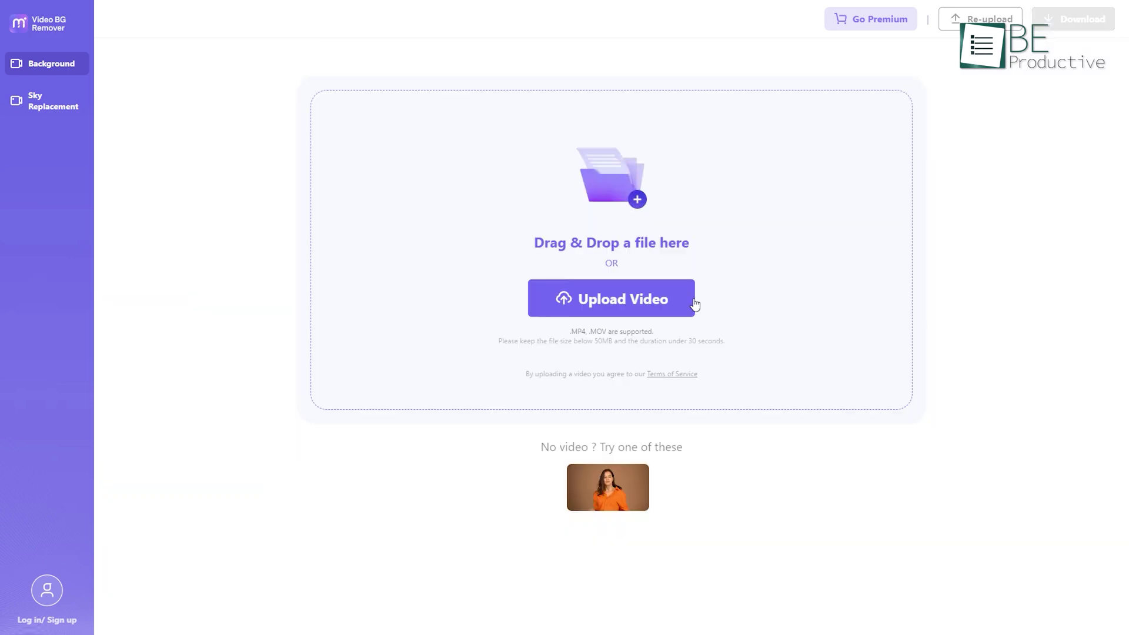
Upload the video of the girl in the field from the Videos folder
{"action": "left_click", "coordinate": [640, 299]}
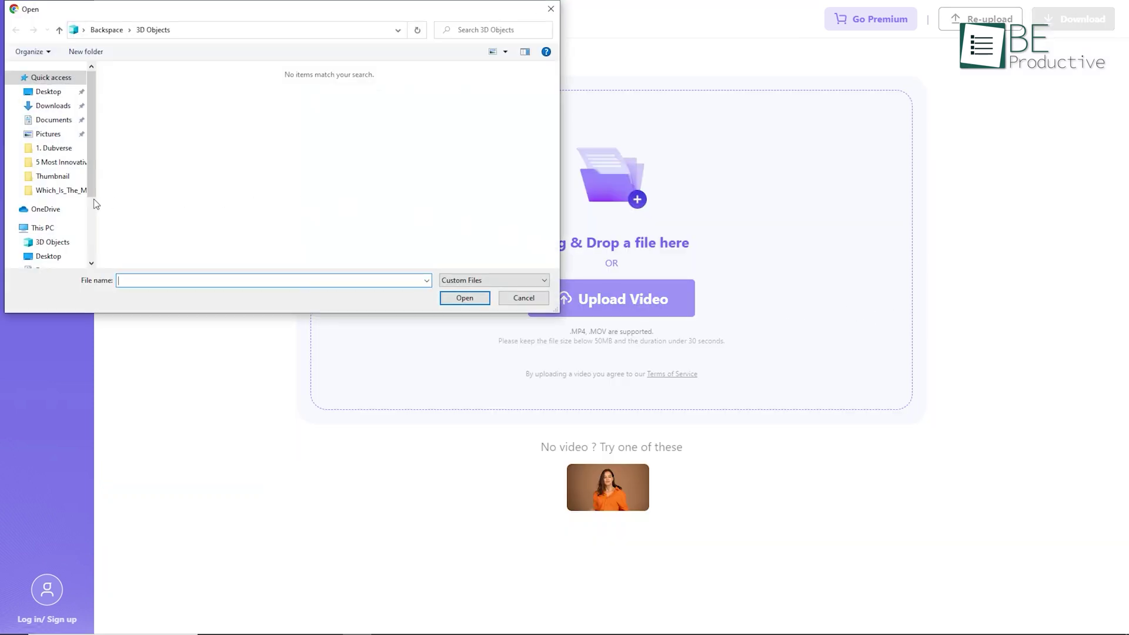
{"action": "scroll", "coordinate": [79, 203], "scroll_direction": "down", "scroll_amount": 2}
{"action": "left_click", "coordinate": [46, 246]}
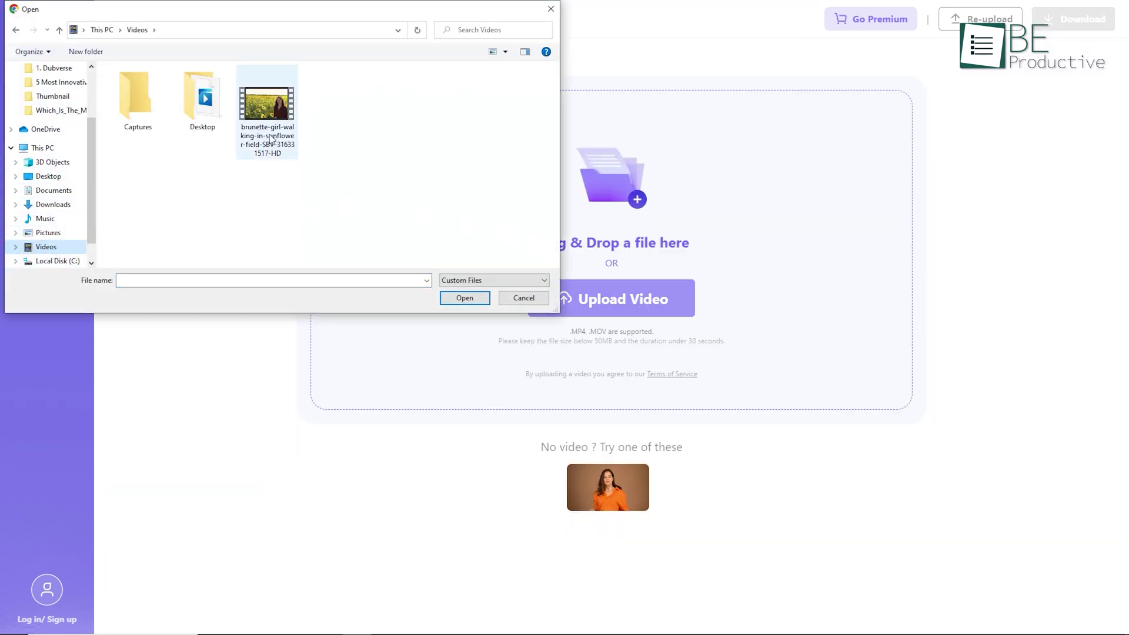
{"action": "double_click", "coordinate": [269, 132]}
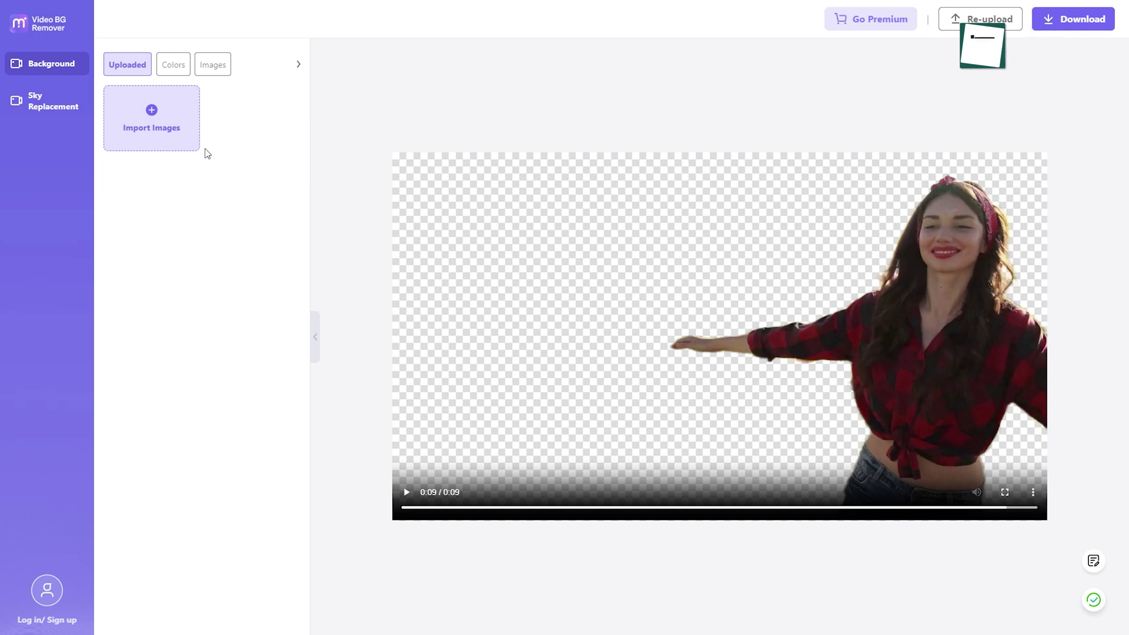
Try gradient backdrops, set the brick-wall photo behind her, and bring up download settings
{"action": "left_click", "coordinate": [212, 65]}
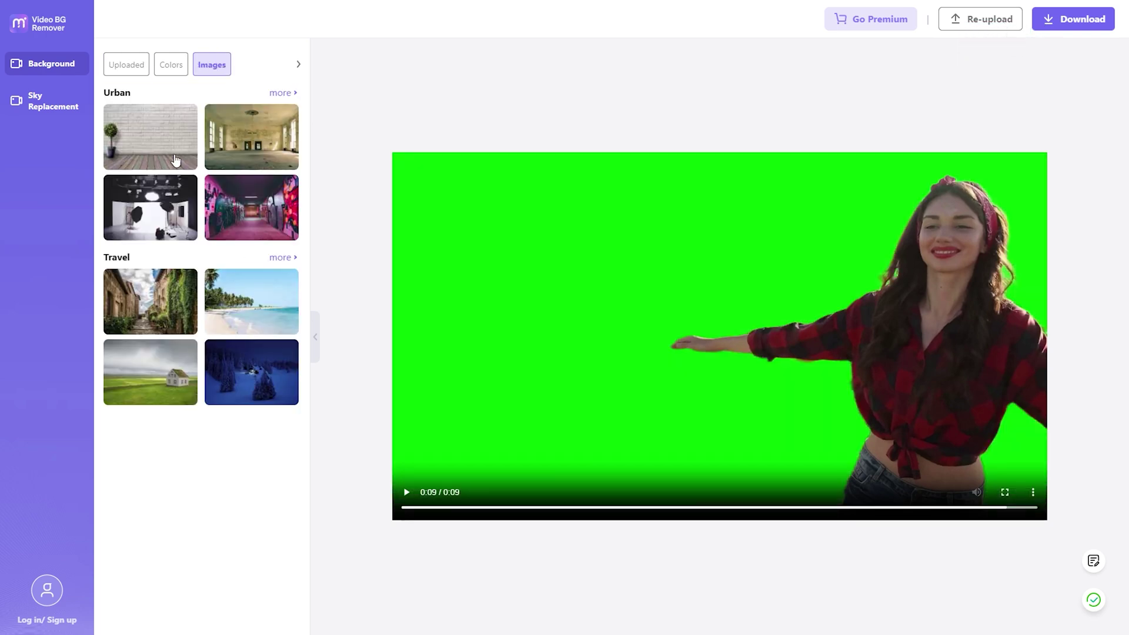
{"action": "left_click", "coordinate": [176, 160]}
{"action": "left_click", "coordinate": [172, 64]}
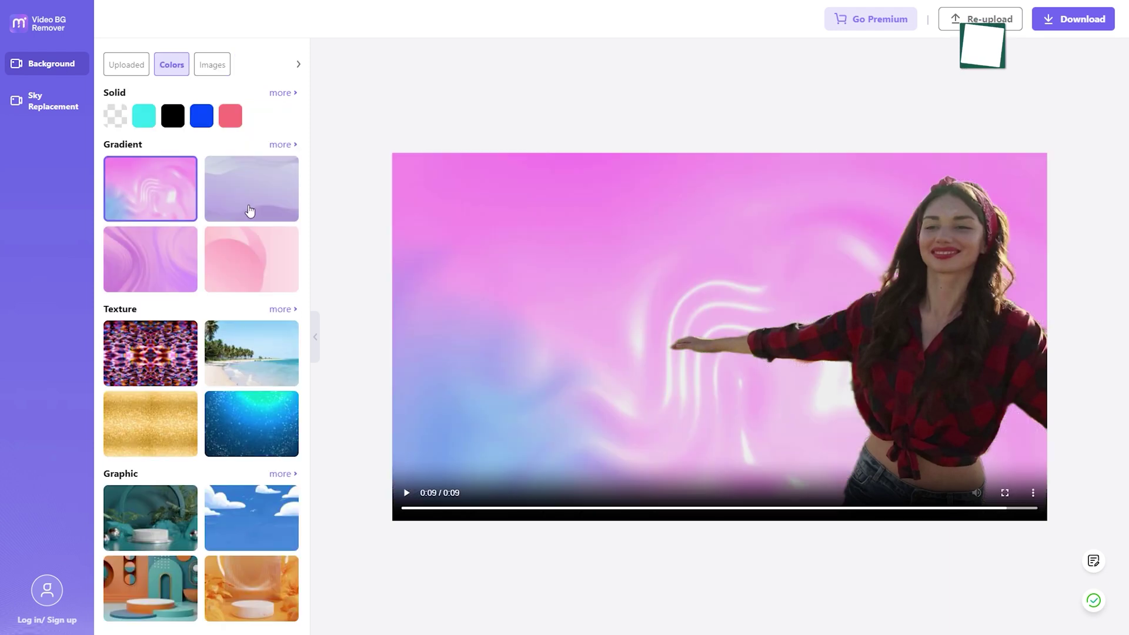
{"action": "left_click", "coordinate": [249, 210]}
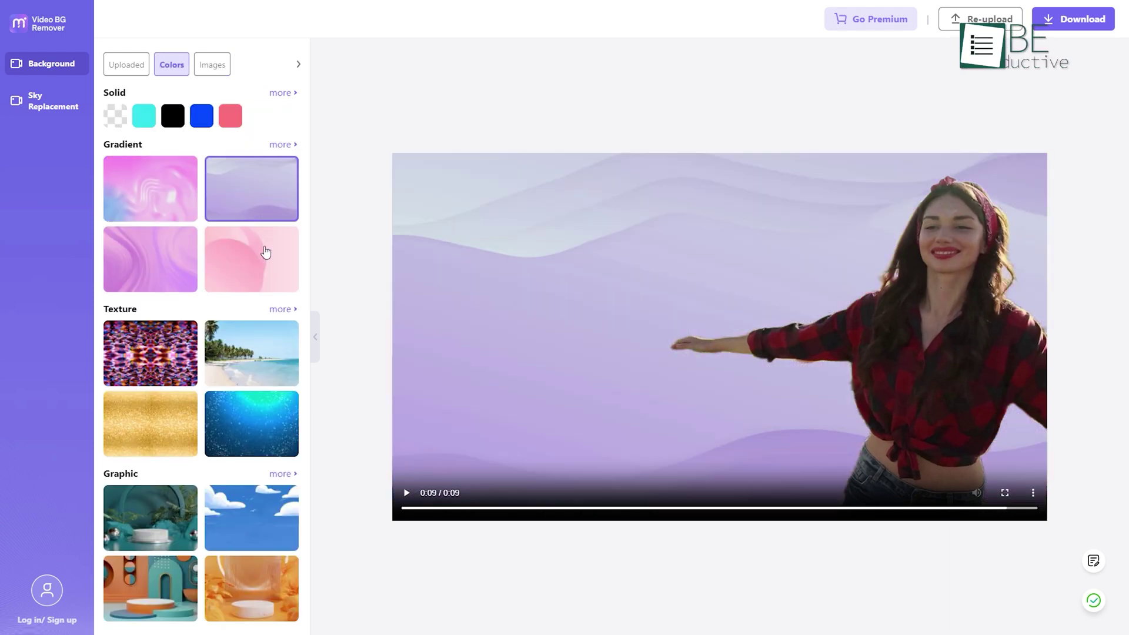
{"action": "left_click", "coordinate": [262, 273]}
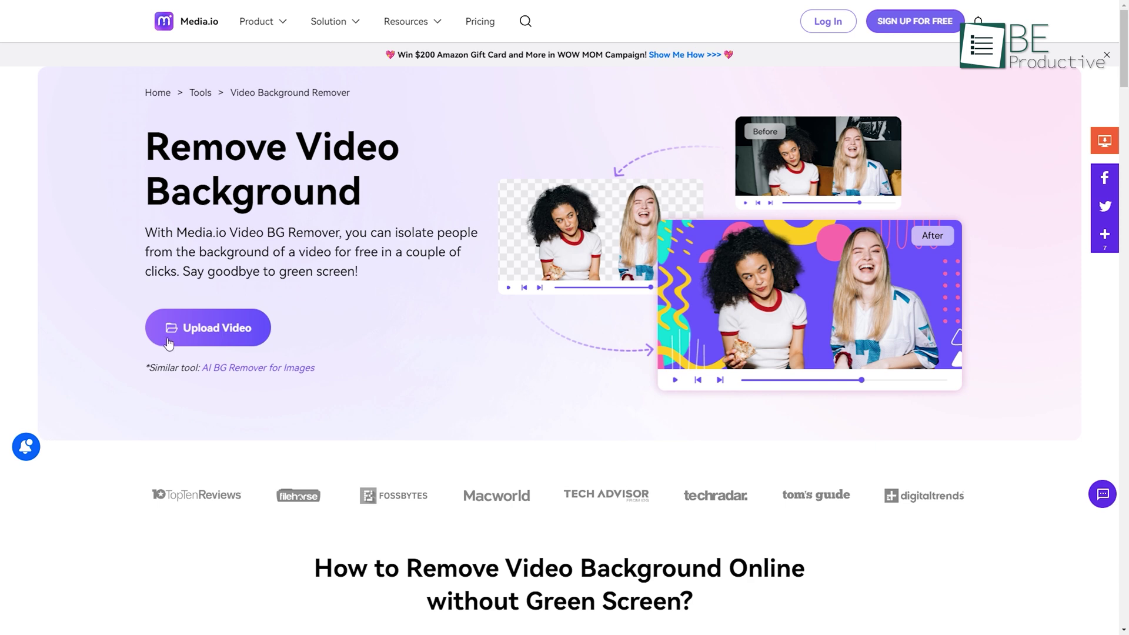
{"action": "left_click", "coordinate": [204, 335]}
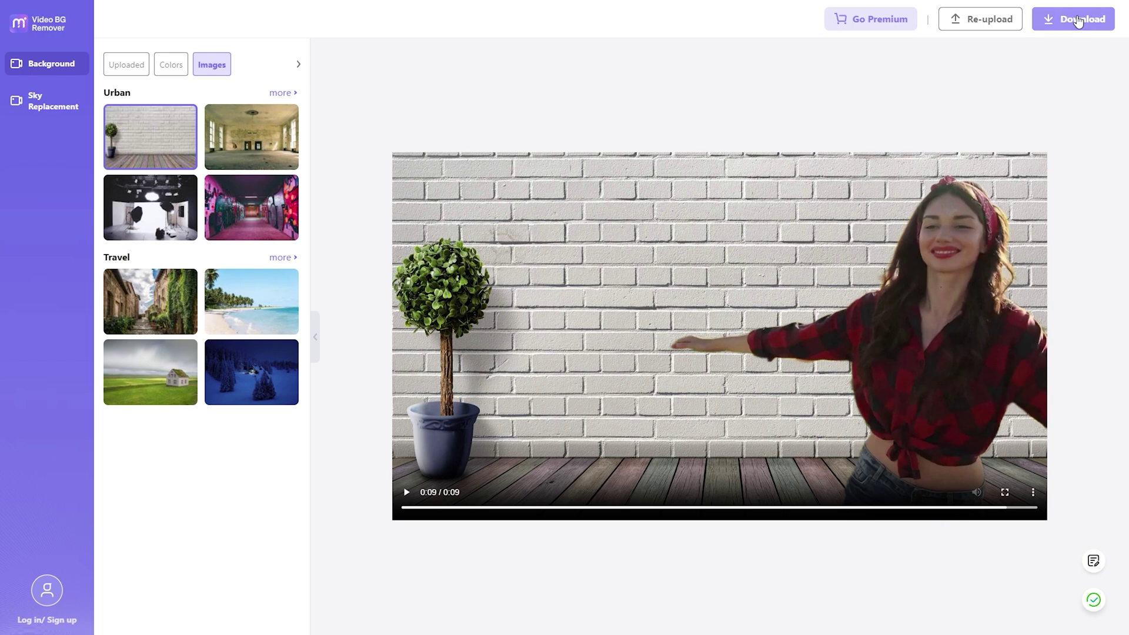
{"action": "left_click", "coordinate": [1078, 21]}
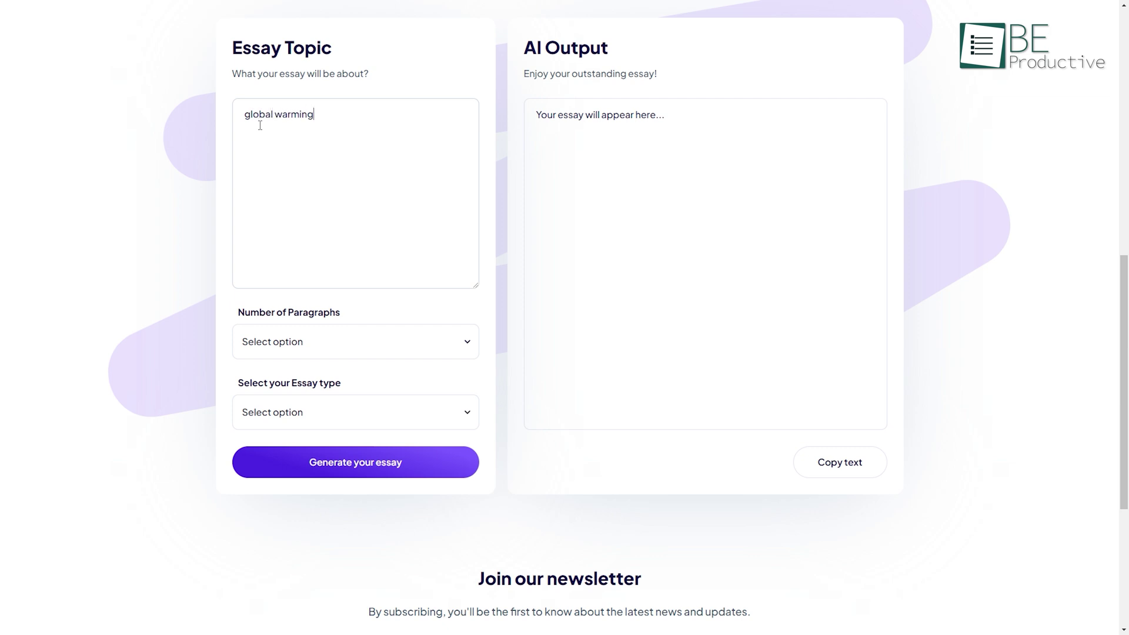
Generate a Classic essay on global warming with 3 paragraphs
{"action": "left_click", "coordinate": [320, 415]}
{"action": "left_click", "coordinate": [277, 462]}
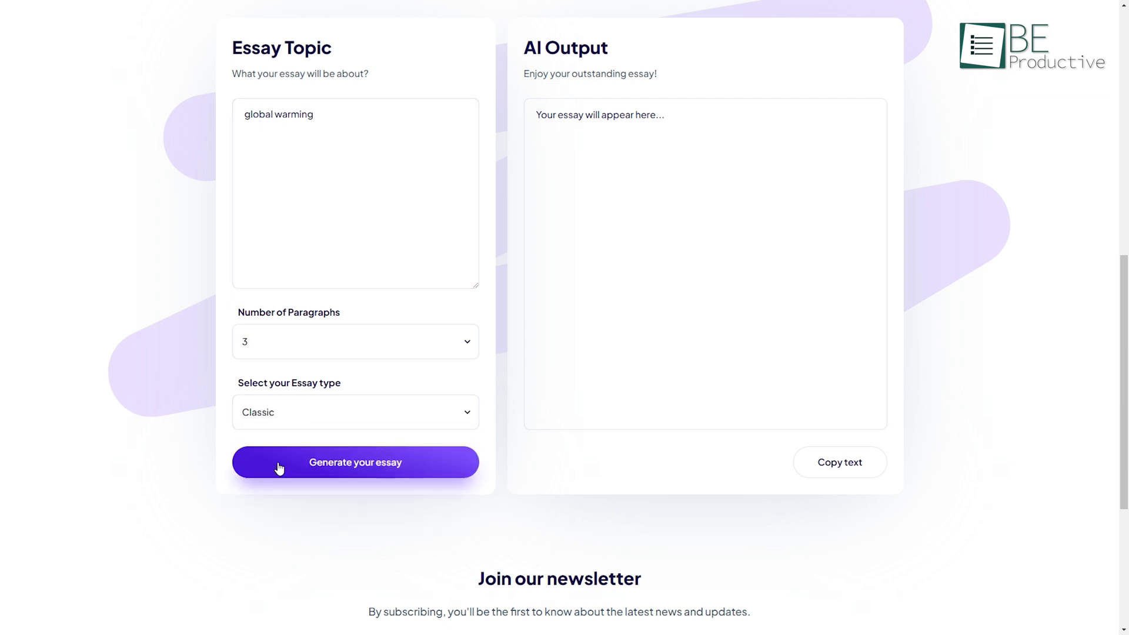
{"action": "left_click", "coordinate": [302, 344]}
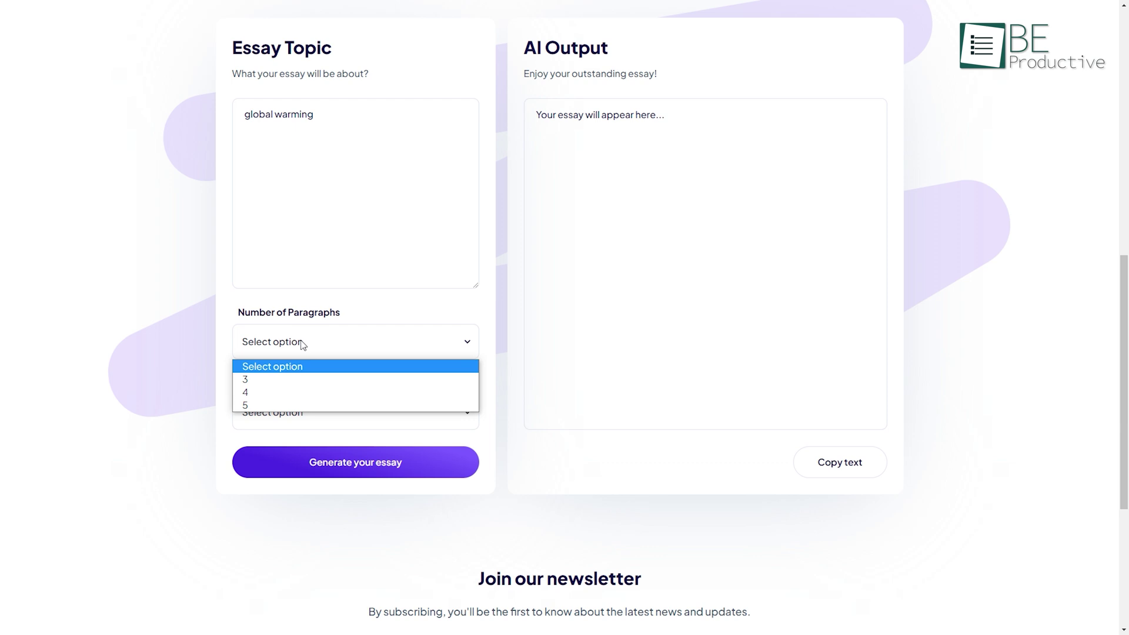
{"action": "left_click", "coordinate": [265, 379]}
{"action": "left_click", "coordinate": [351, 465]}
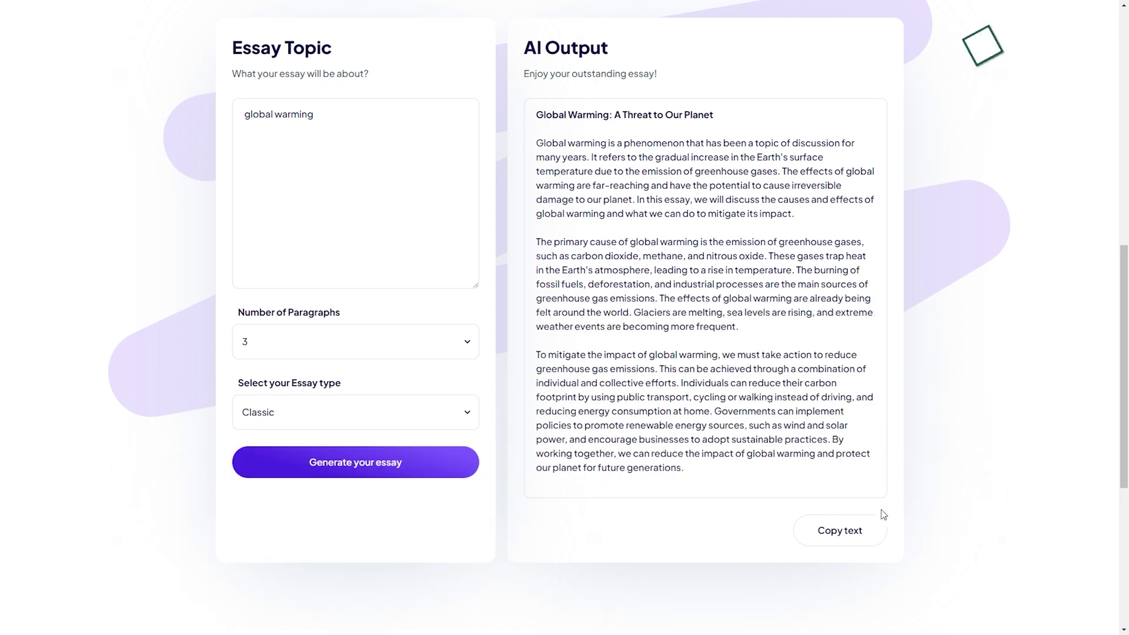
Copy the generated essay and paste it into the blank Google Docs document
{"action": "left_click", "coordinate": [845, 531]}
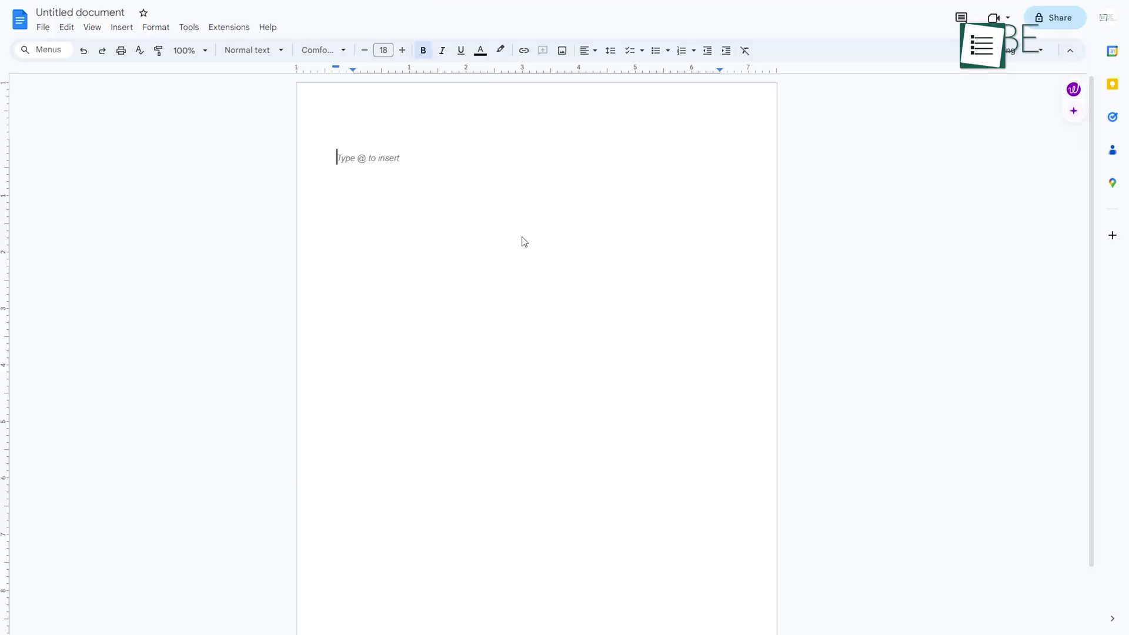
{"action": "key", "text": "ctrl+v"}
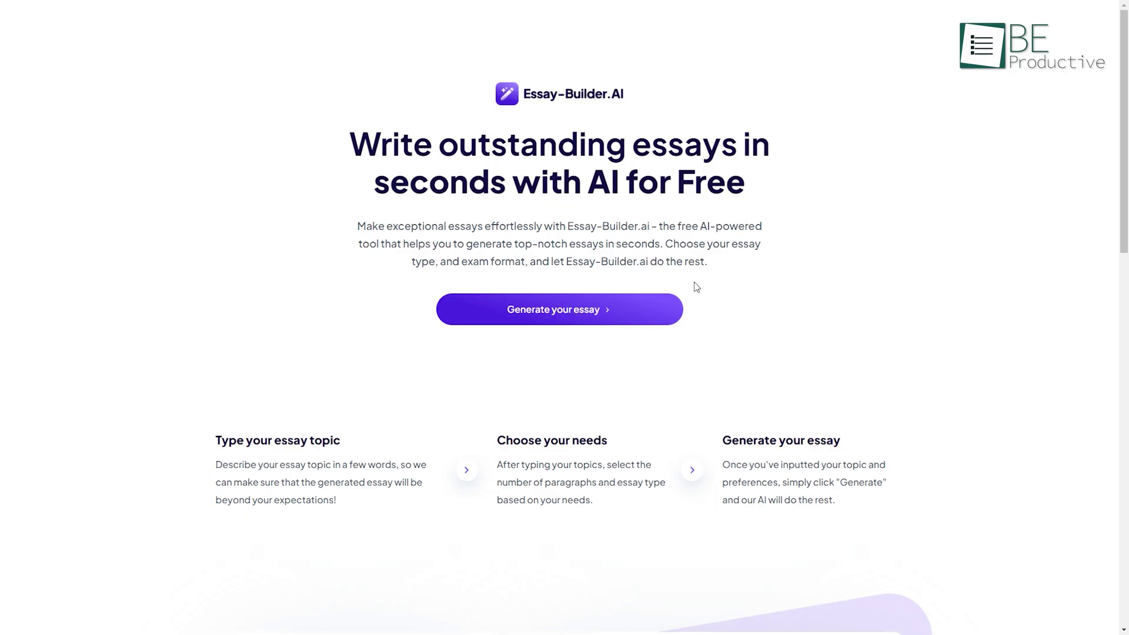
{"action": "left_click", "coordinate": [587, 315]}
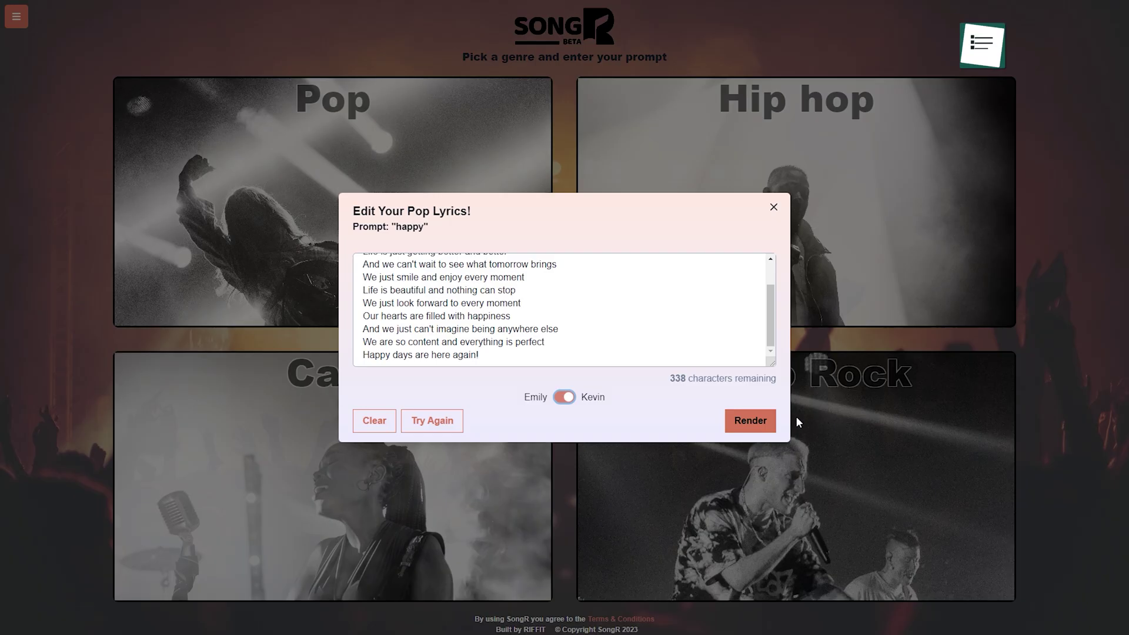
Generate lyrics for the prompt "happy", render the pop song, and show its download options
{"action": "left_click", "coordinate": [748, 420]}
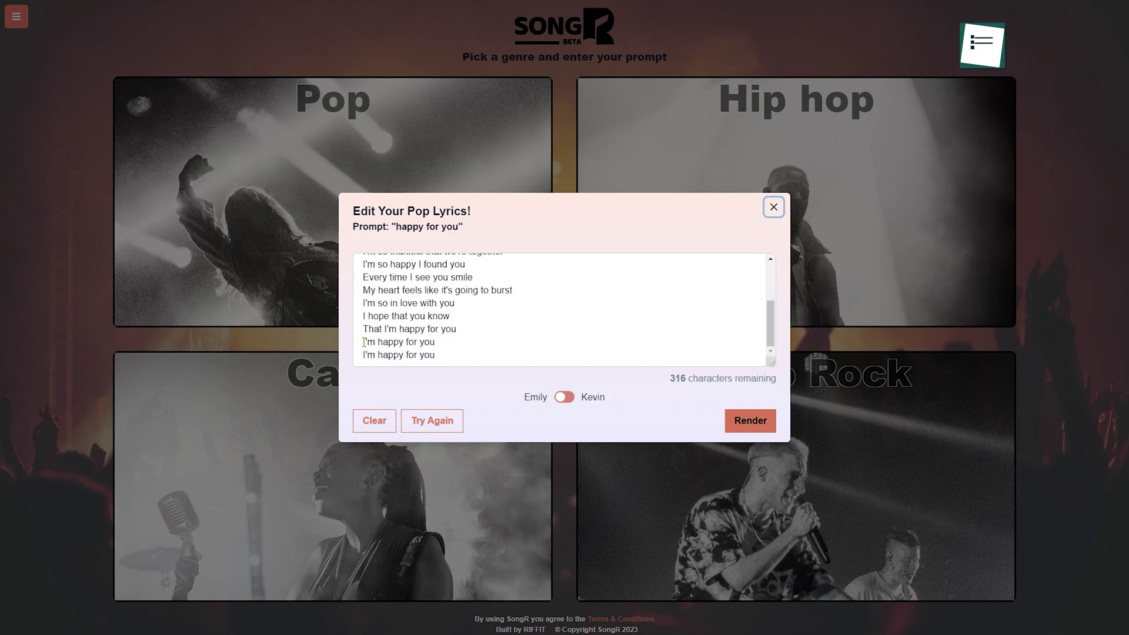
{"action": "left_click_drag", "start_coordinate": [363, 341], "coordinate": [415, 342]}
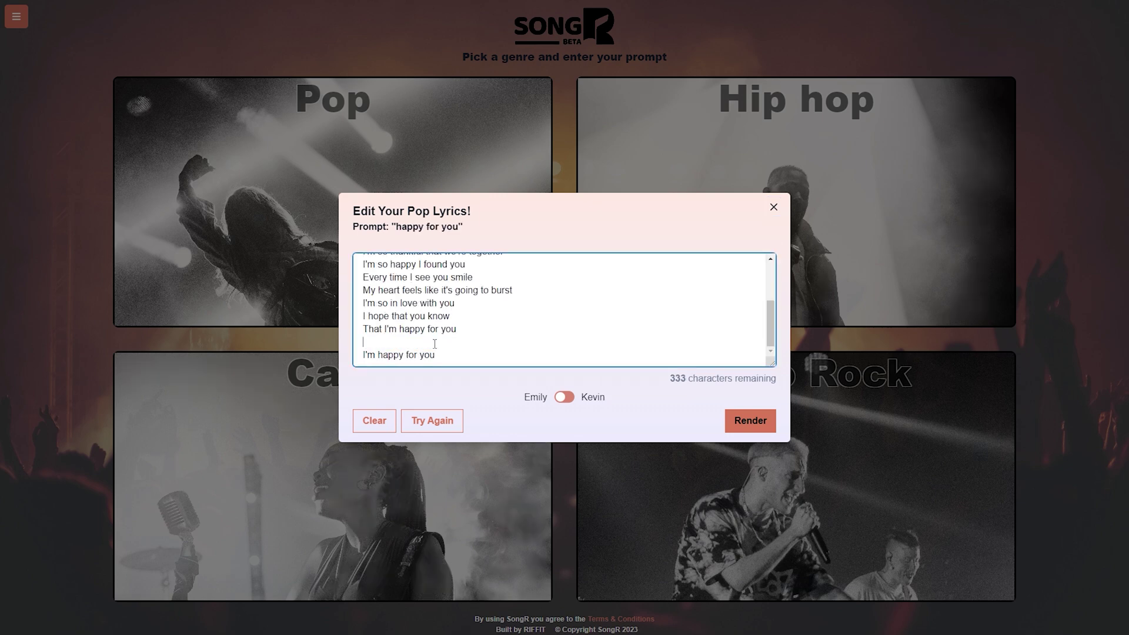
{"action": "key", "text": "ctrl+v"}
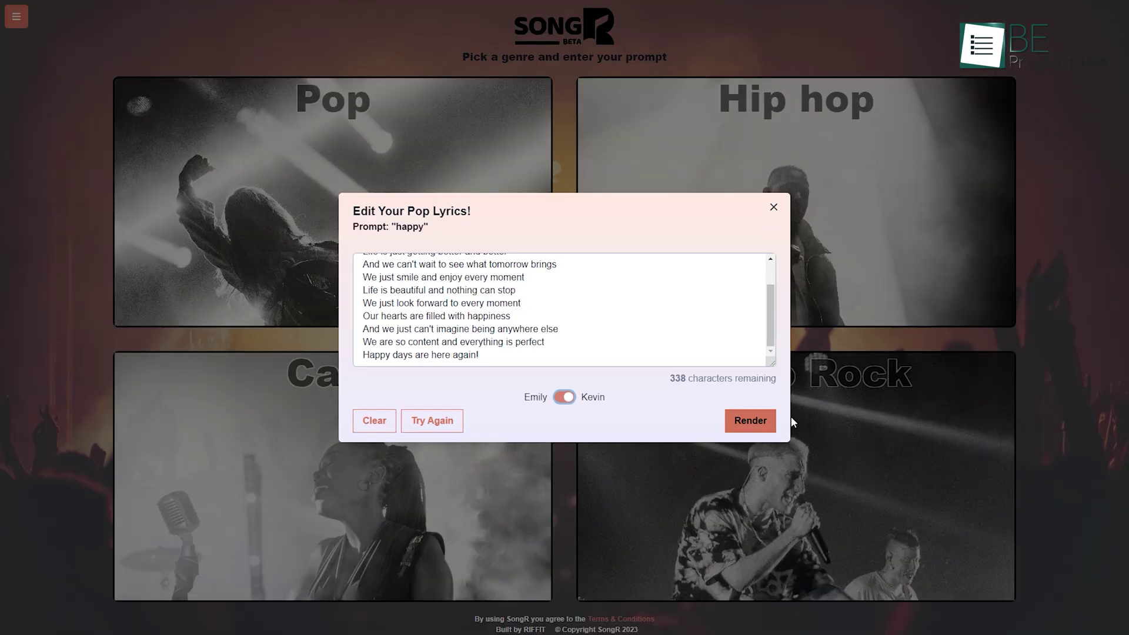
{"action": "left_click", "coordinate": [746, 419]}
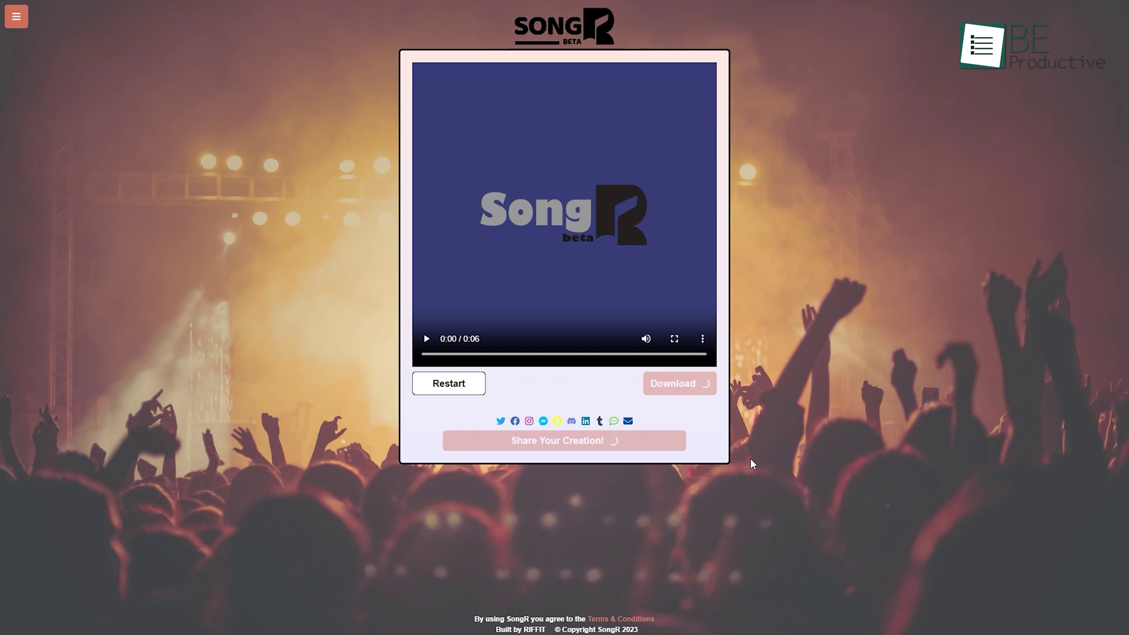
{"action": "left_click", "coordinate": [676, 393]}
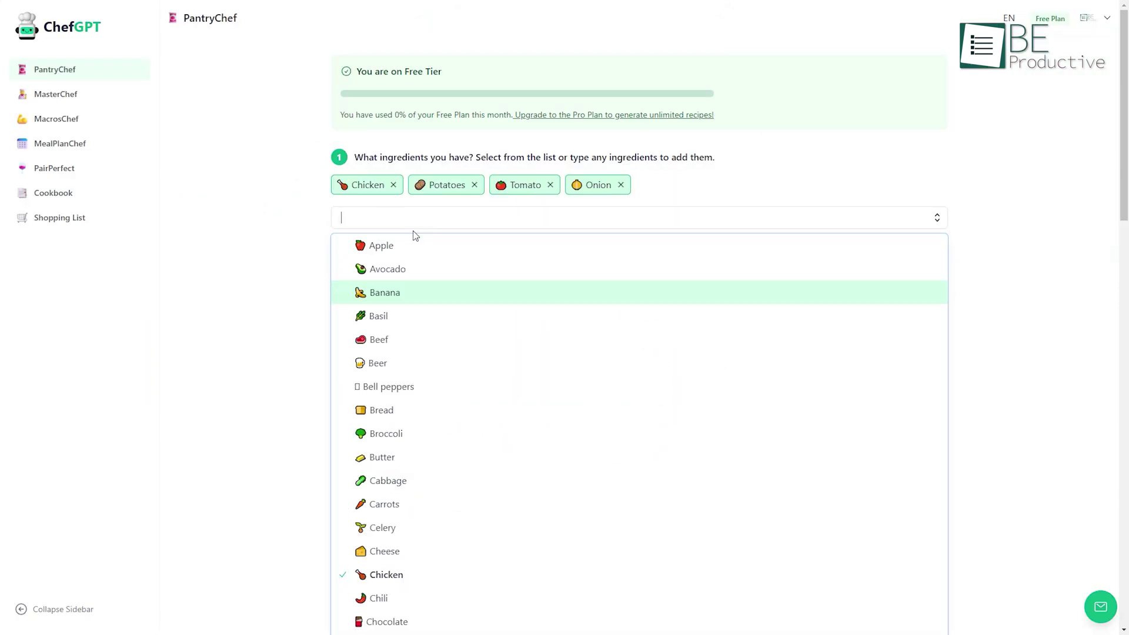
Add tomato and onion to the chicken and potatoes list and set skill to Intermediate
{"action": "key", "text": "Escape"}
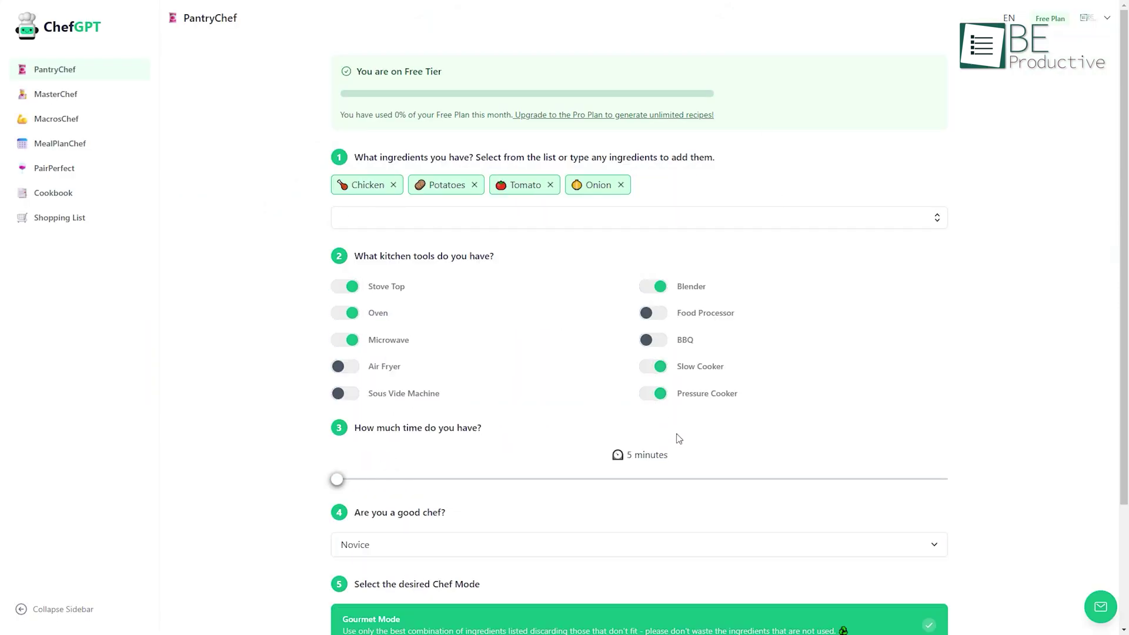
{"action": "scroll", "coordinate": [677, 438], "scroll_direction": "down", "scroll_amount": 2}
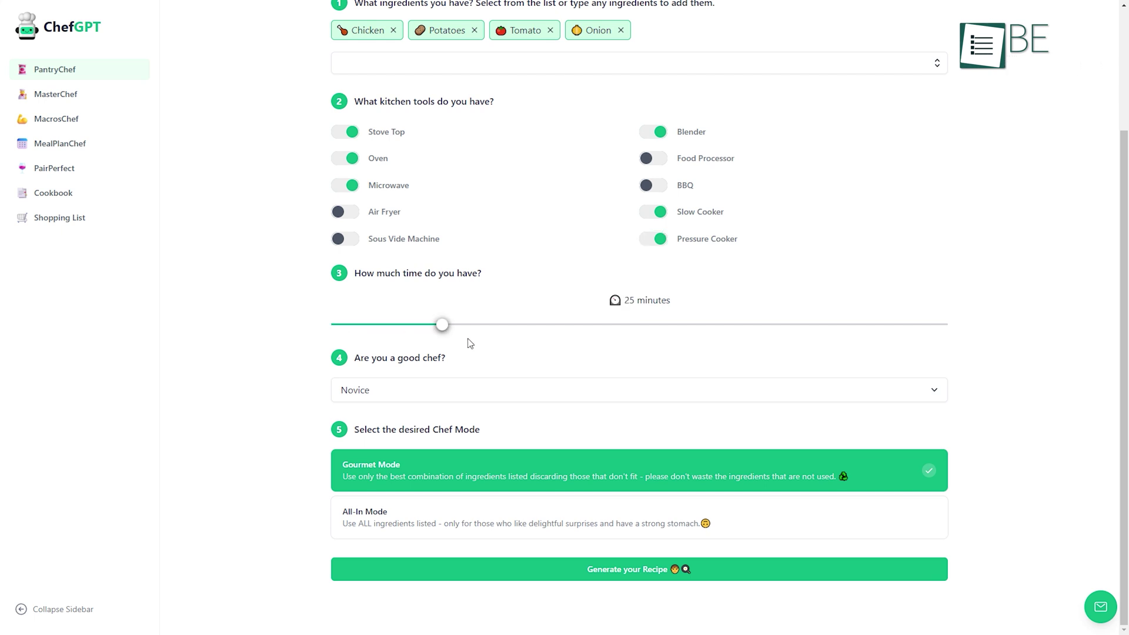
{"action": "left_click", "coordinate": [483, 392]}
{"action": "left_click", "coordinate": [376, 439]}
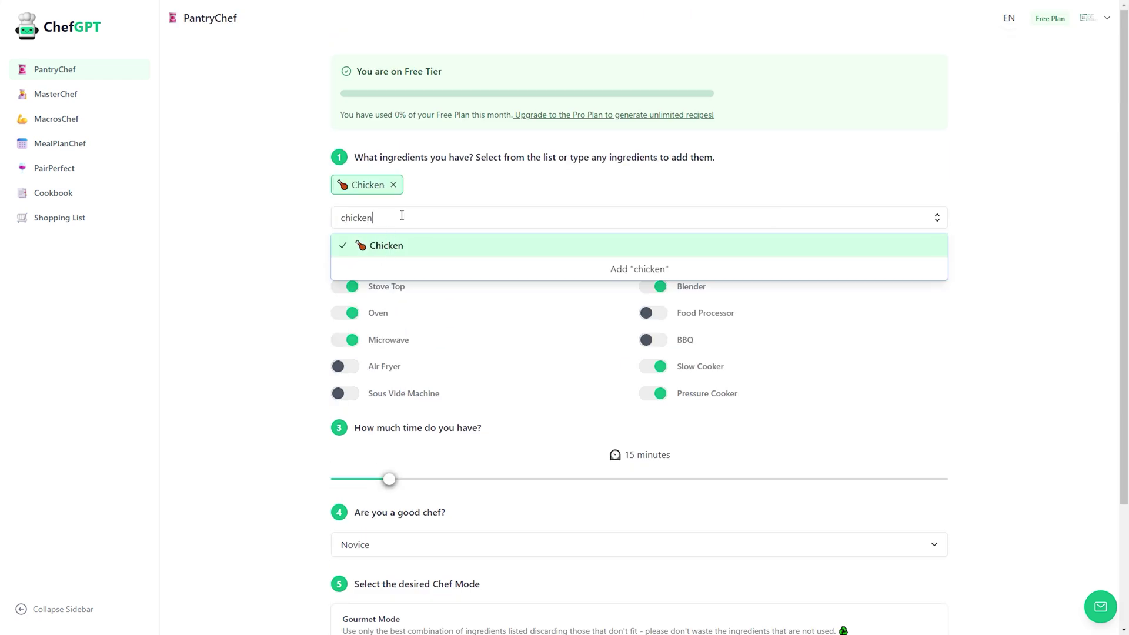
{"action": "left_click", "coordinate": [397, 246]}
{"action": "type", "text": "tomat"}
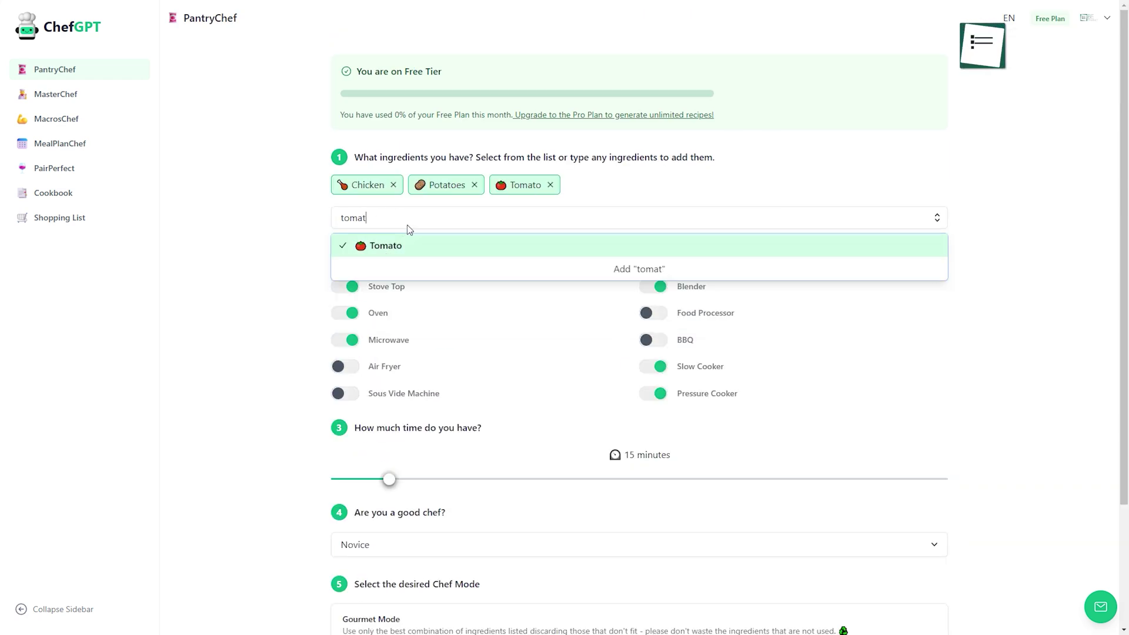
{"action": "type", "text": "onion"}
{"action": "left_click", "coordinate": [379, 245]}
{"action": "left_click", "coordinate": [378, 315]}
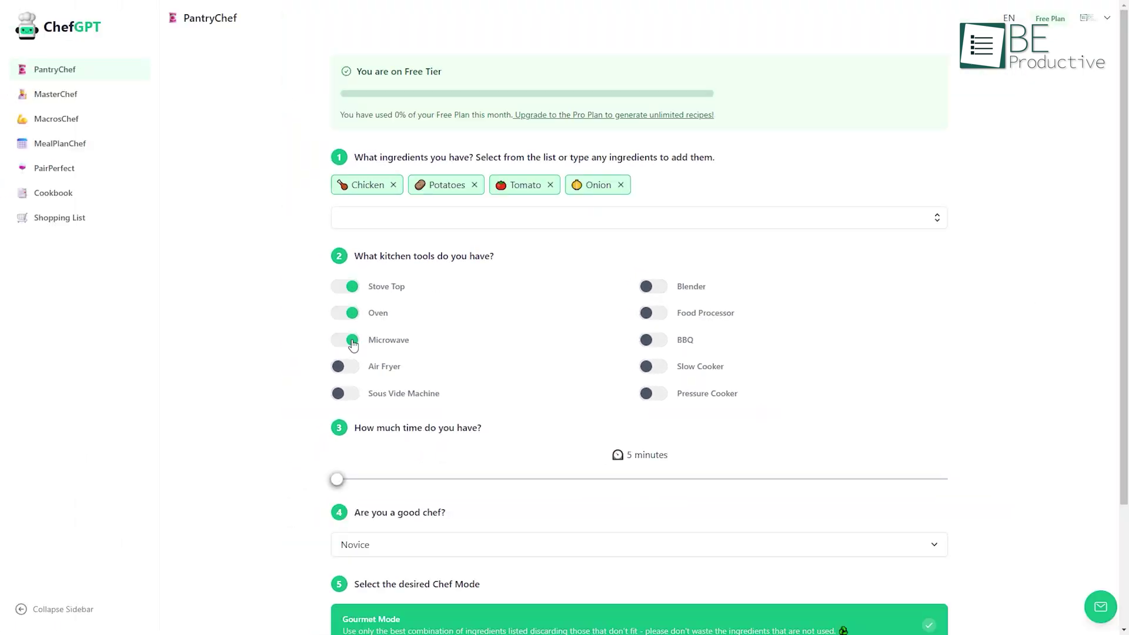
{"action": "scroll", "coordinate": [677, 437], "scroll_direction": "down", "scroll_amount": 2}
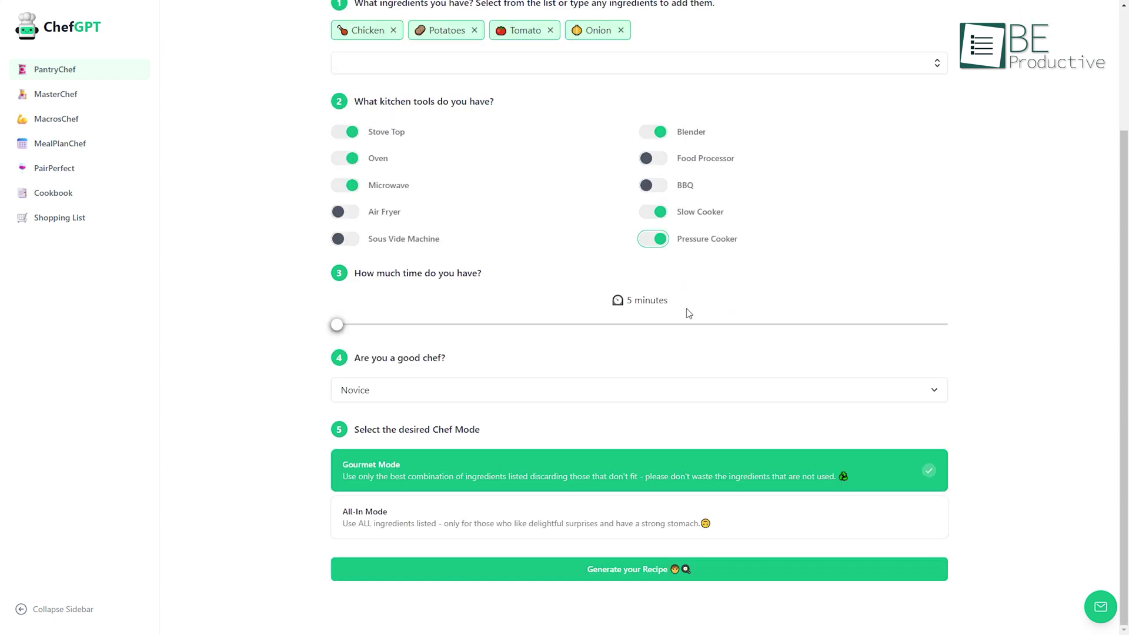
Confirm Intermediate skill, choose All-In Mode, and generate the recipe
{"action": "left_click", "coordinate": [483, 389]}
{"action": "left_click", "coordinate": [378, 441]}
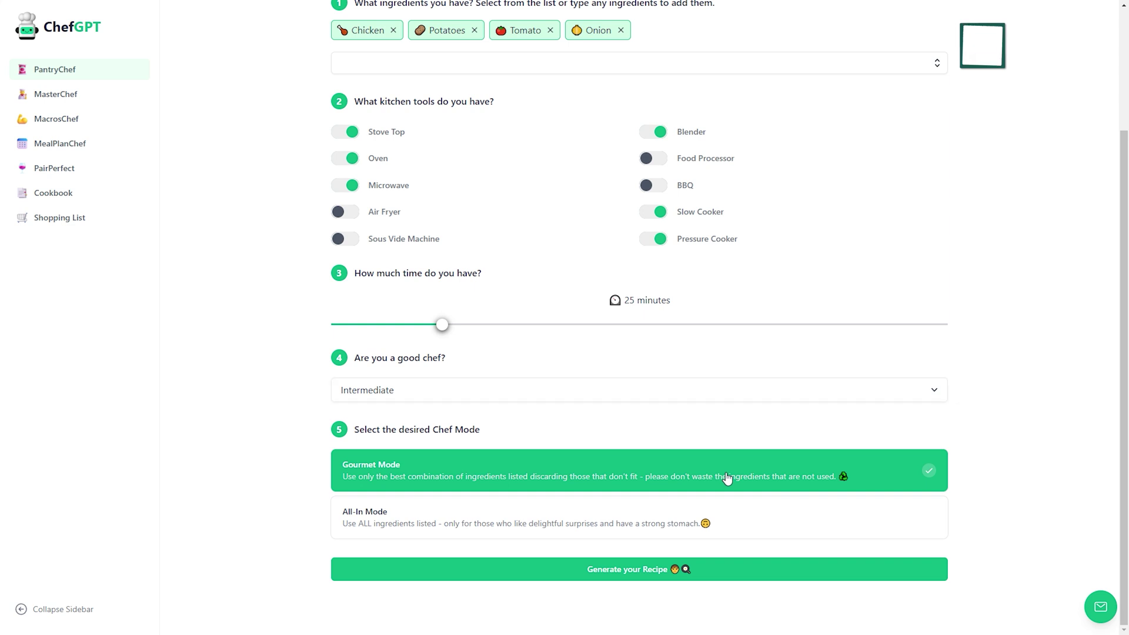
{"action": "left_click", "coordinate": [705, 517]}
{"action": "left_click", "coordinate": [670, 569]}
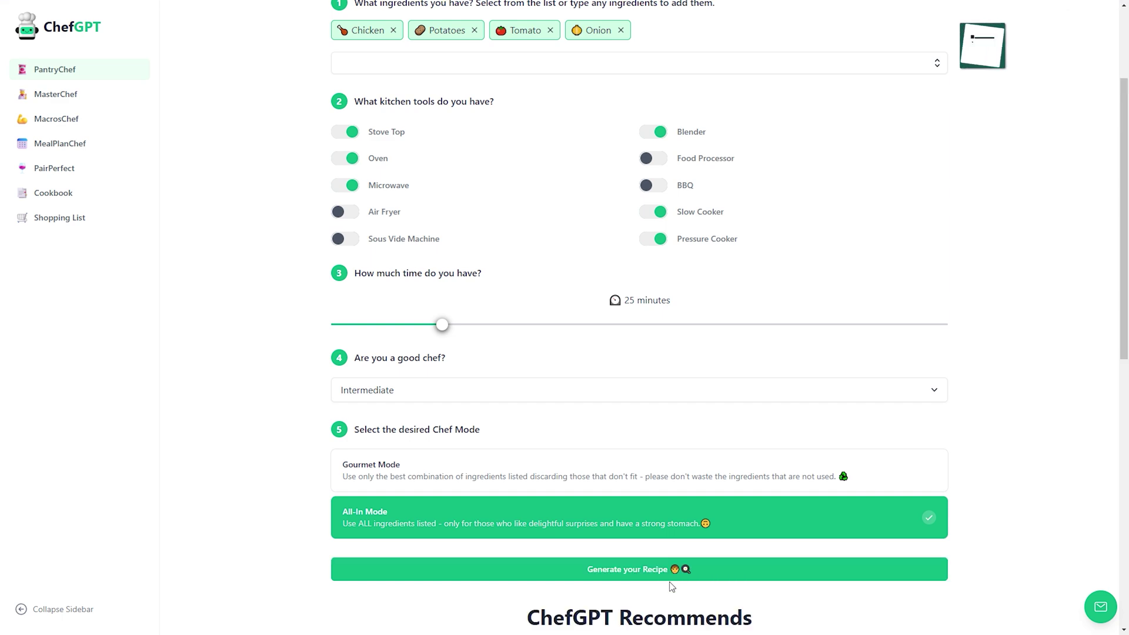
{"action": "scroll", "coordinate": [1003, 453], "scroll_direction": "down", "scroll_amount": 5}
{"action": "scroll", "coordinate": [1022, 436], "scroll_direction": "down", "scroll_amount": 2}
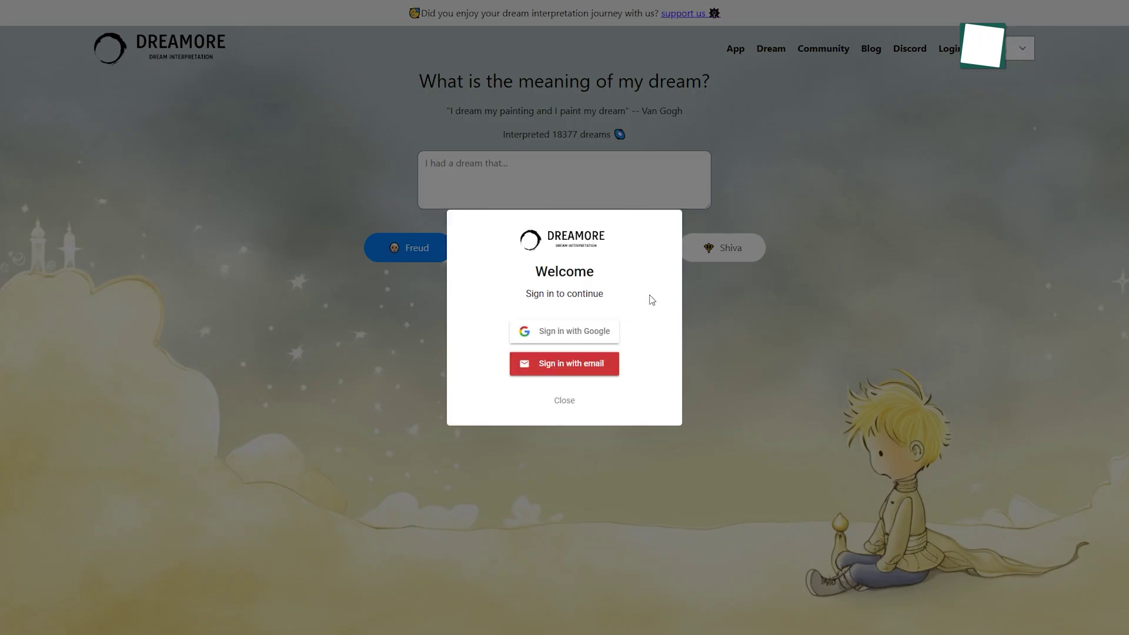
Sign in to Dreamore with the Google account
{"action": "left_click", "coordinate": [606, 334]}
{"action": "left_click", "coordinate": [515, 308]}
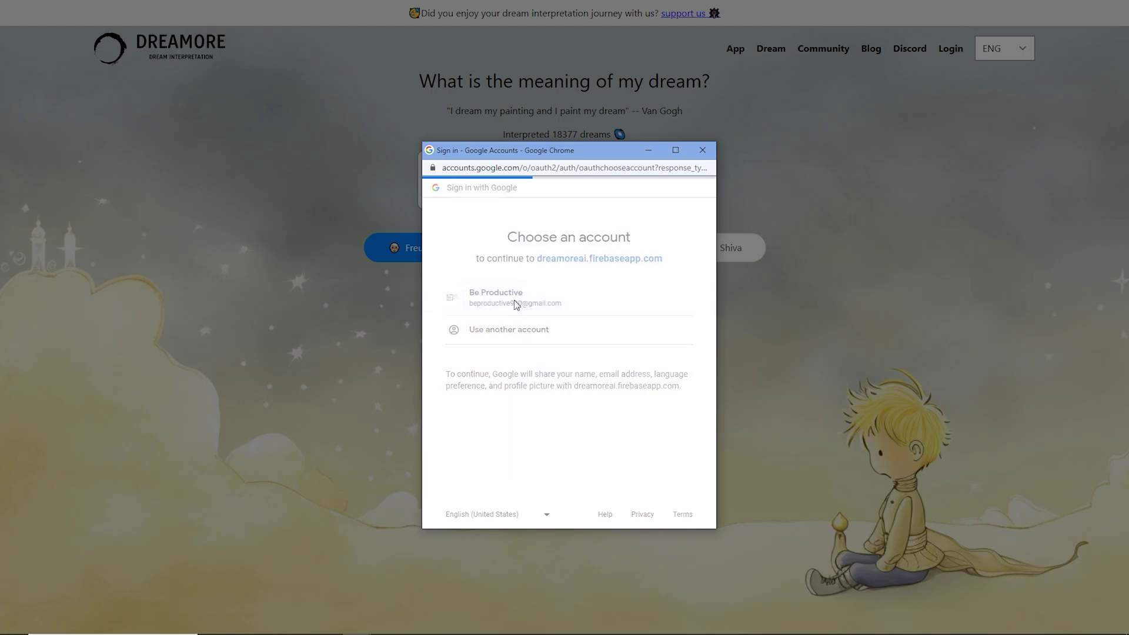
{"action": "type", "text": "I had a dream"}
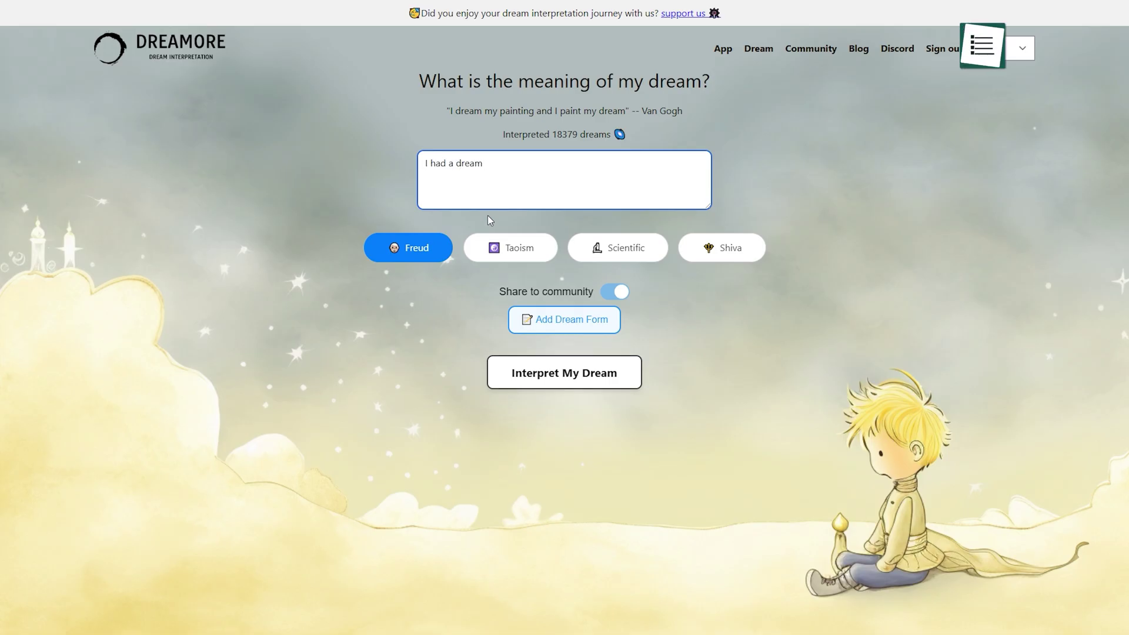
{"action": "type", "text": " that, I was flying in the sky"}
Request a Scientific interpretation of the flying-in-the-sky dream
{"action": "left_click", "coordinate": [617, 247]}
{"action": "left_click", "coordinate": [564, 372]}
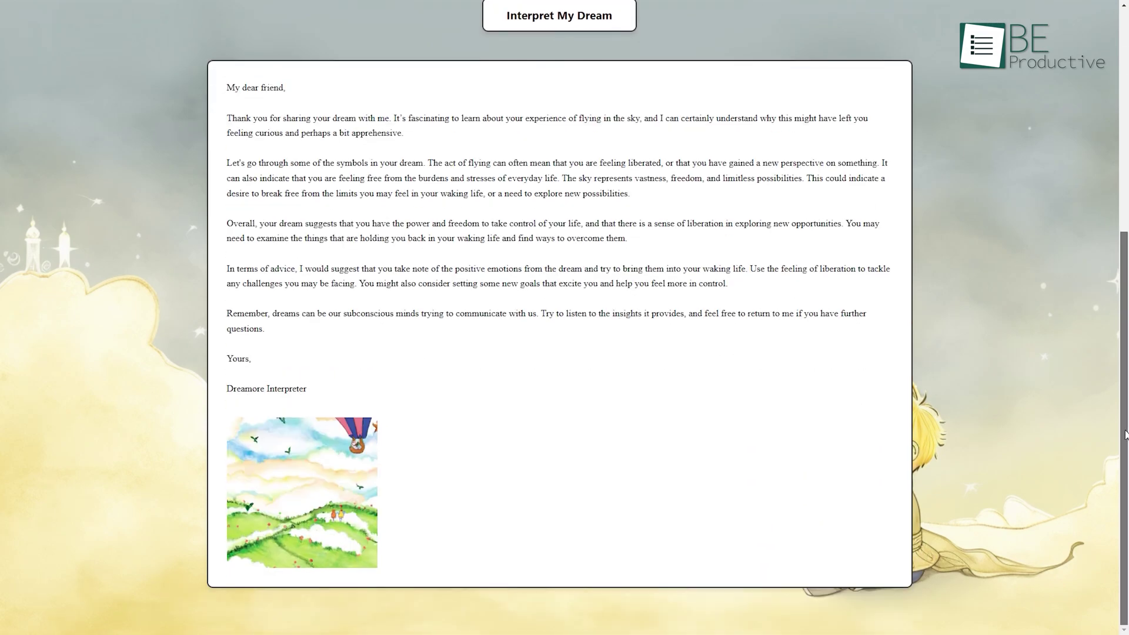
{"action": "scroll", "coordinate": [378, 316], "scroll_direction": "up", "scroll_amount": 5}
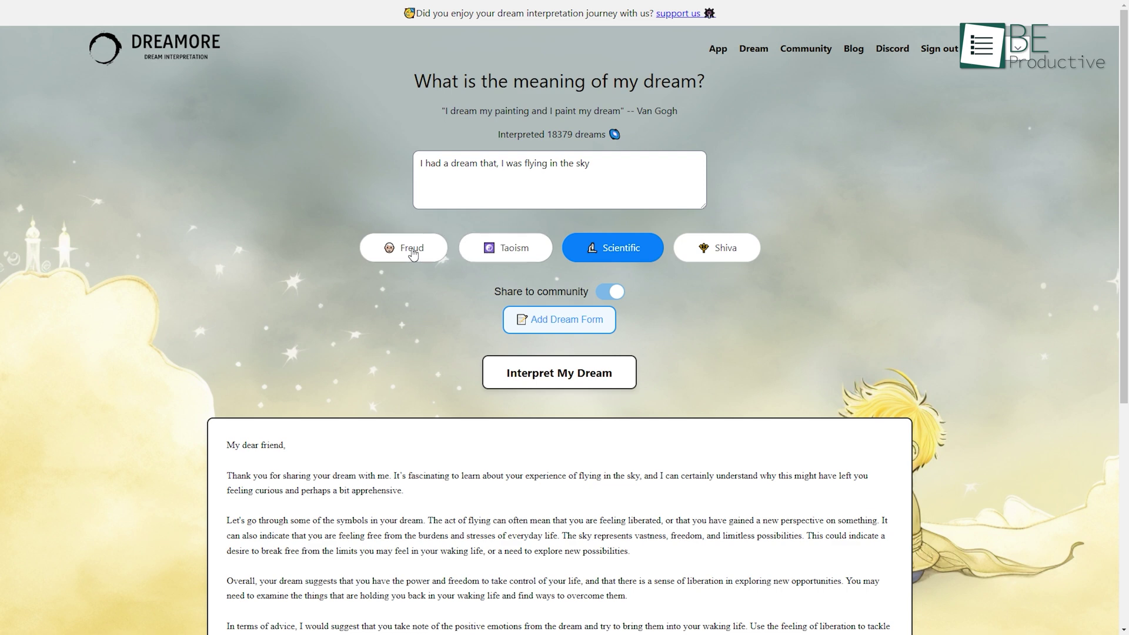
{"action": "left_click", "coordinate": [622, 264]}
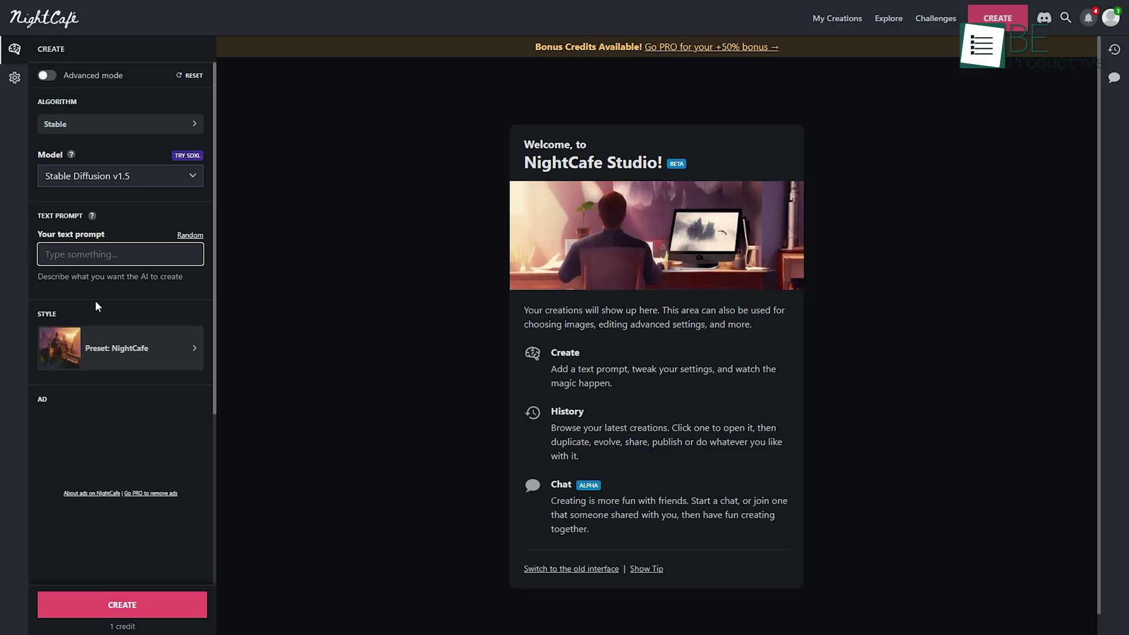
{"action": "type", "text": "a man walking in the rain"}
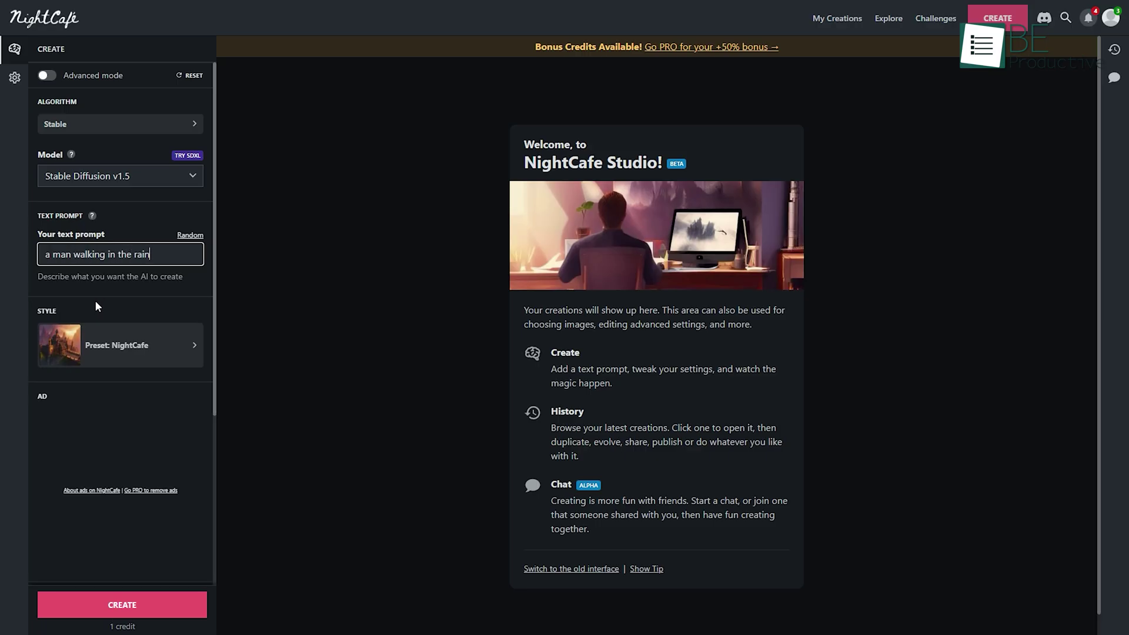
Set the style preset for "a man walking in the rain" to 3D Game v2
{"action": "left_click", "coordinate": [186, 348]}
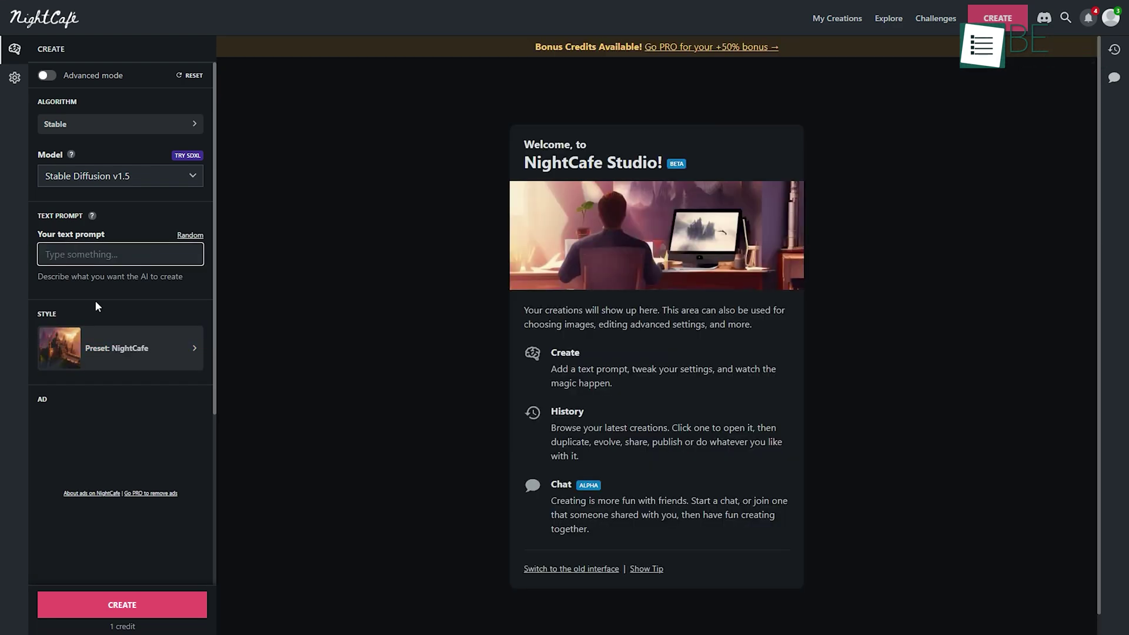
{"action": "type", "text": "a man walking in the "}
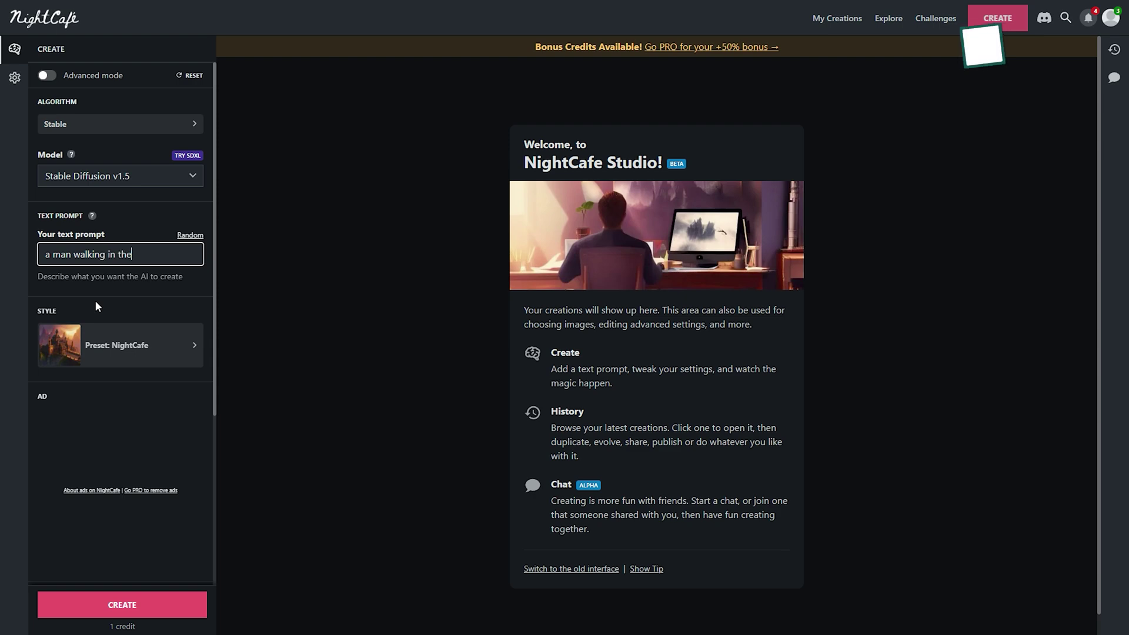
{"action": "type", "text": "rain"}
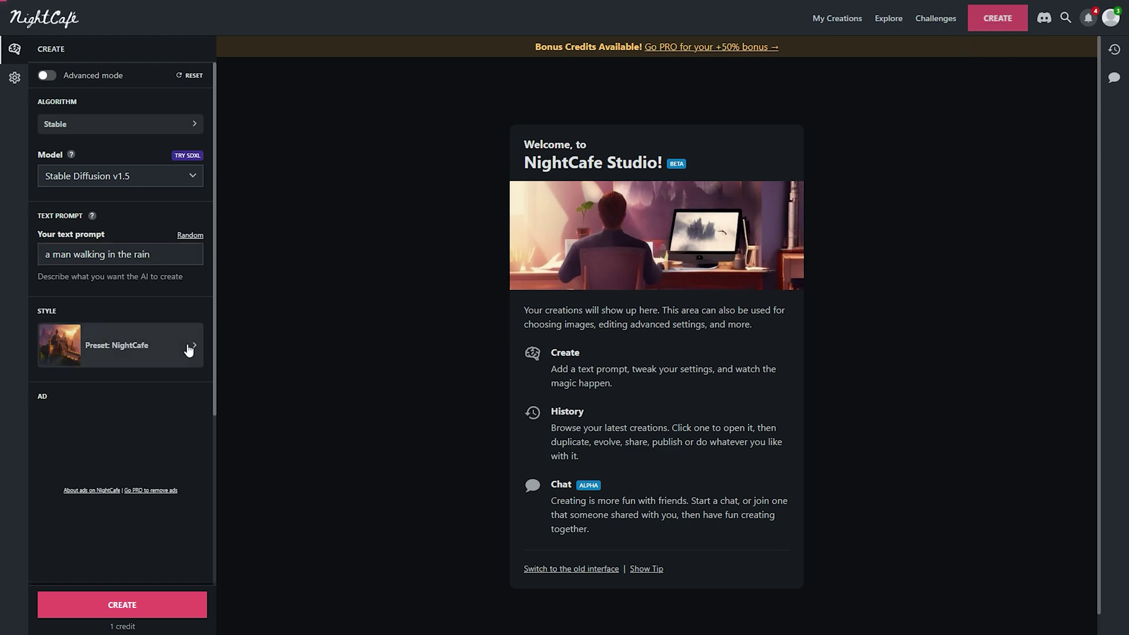
{"action": "left_click", "coordinate": [188, 350]}
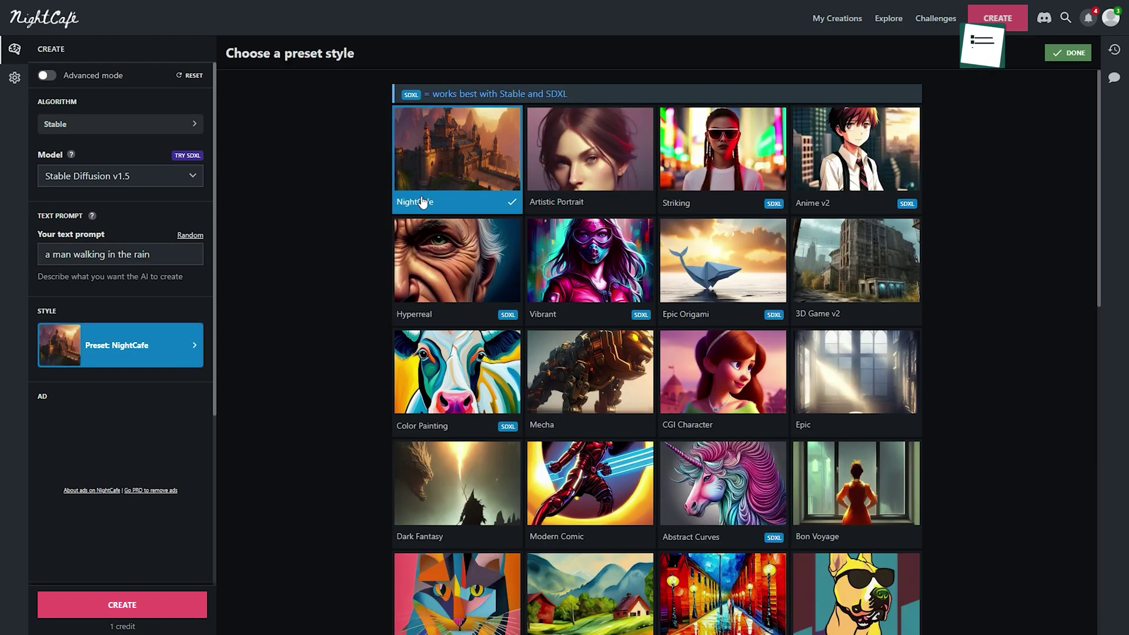
{"action": "left_click", "coordinate": [856, 265]}
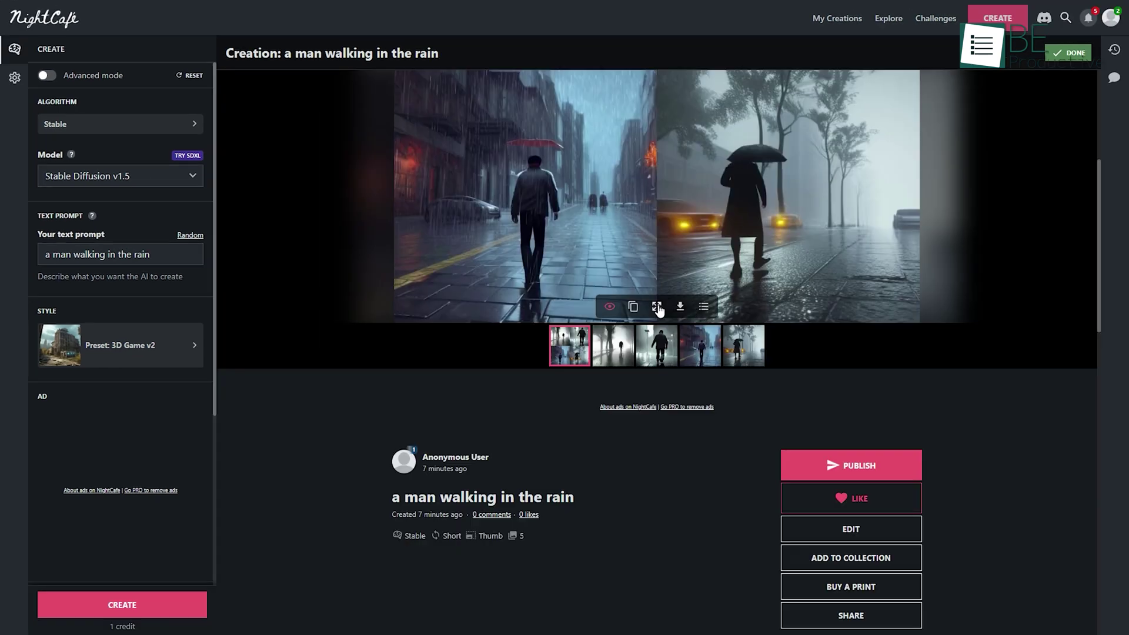
Dismiss the upscaling options, publish the rain creation, and bring up sharing
{"action": "left_click", "coordinate": [657, 307]}
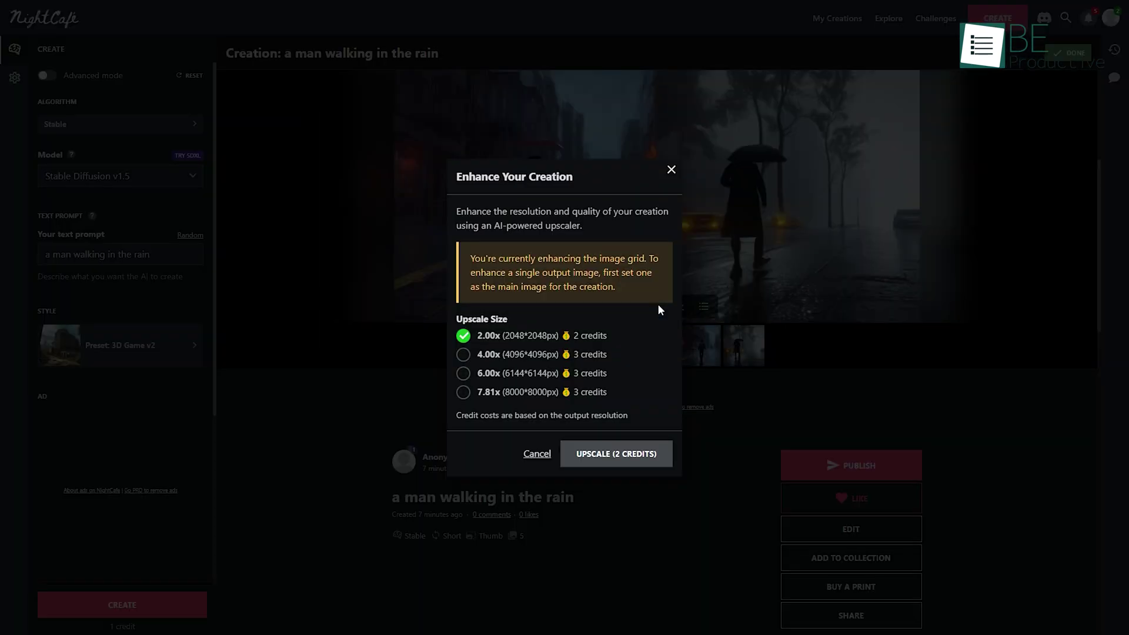
{"action": "key", "text": "Escape"}
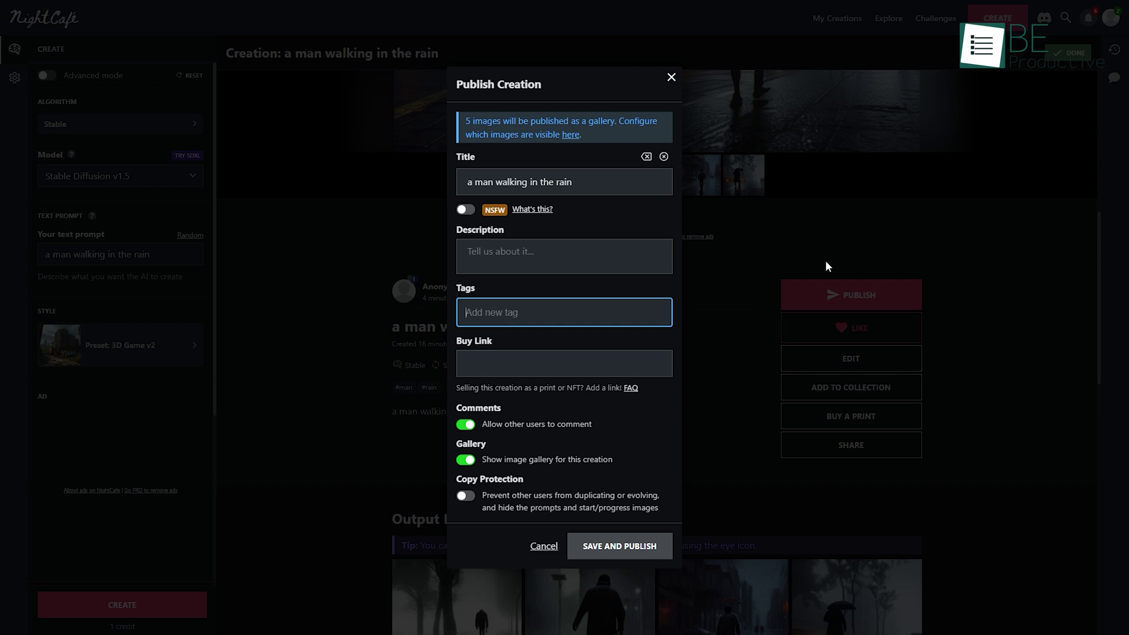
{"action": "type", "text": "man rain wal"}
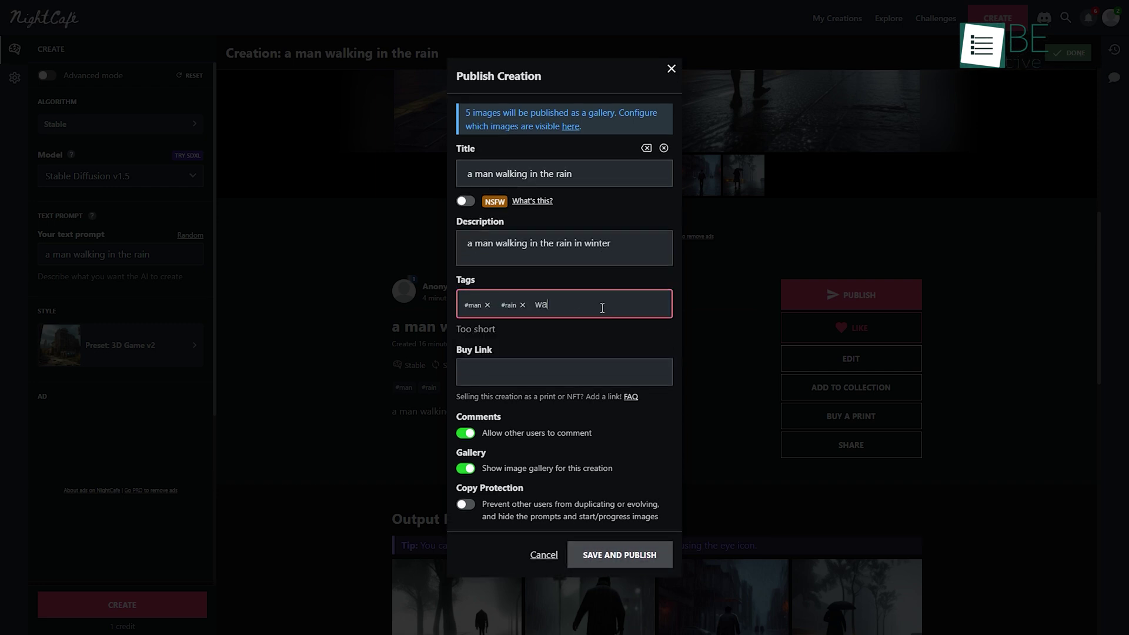
{"action": "type", "text": "king"}
{"action": "left_click", "coordinate": [620, 552]}
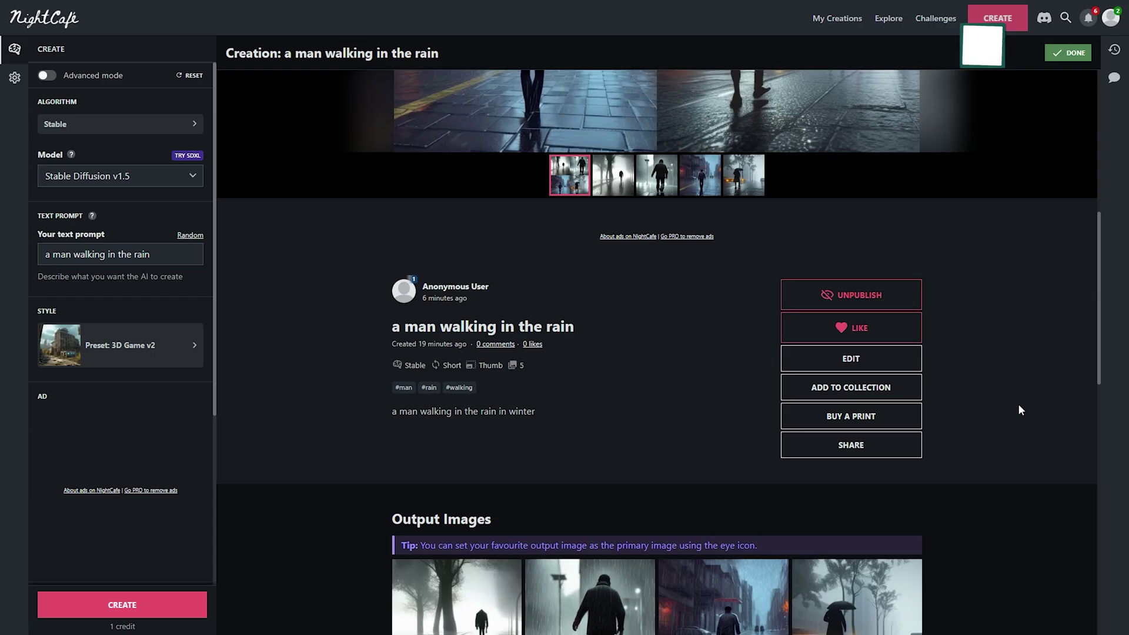
{"action": "left_click", "coordinate": [851, 447]}
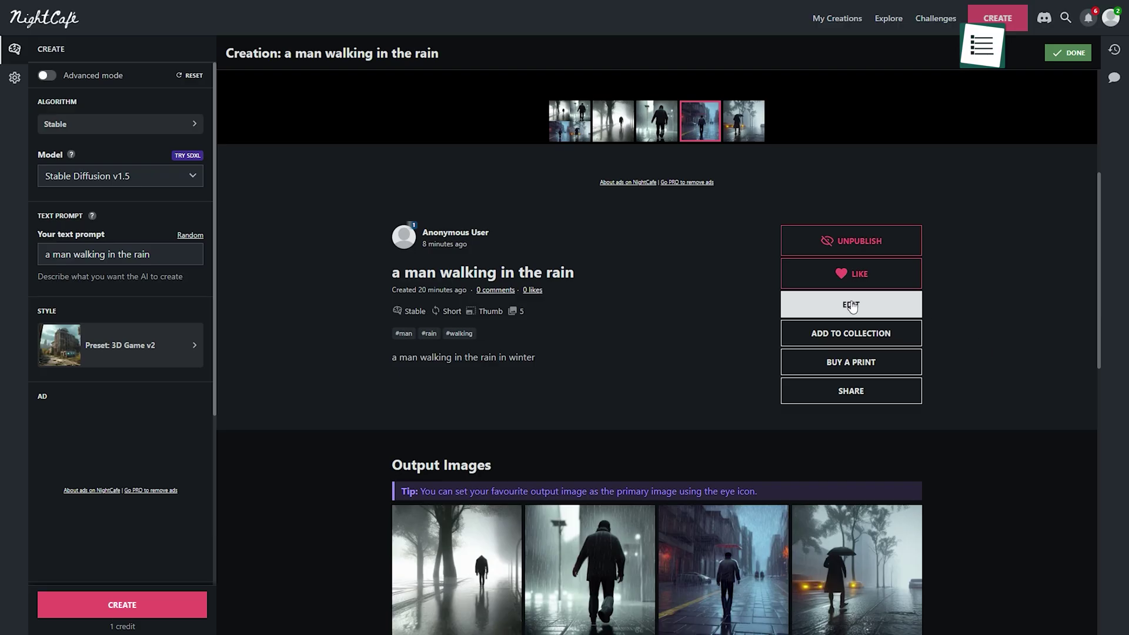
Close the sharing dialog and look over the four output images
{"action": "left_click", "coordinate": [851, 304]}
{"action": "left_click", "coordinate": [672, 90]}
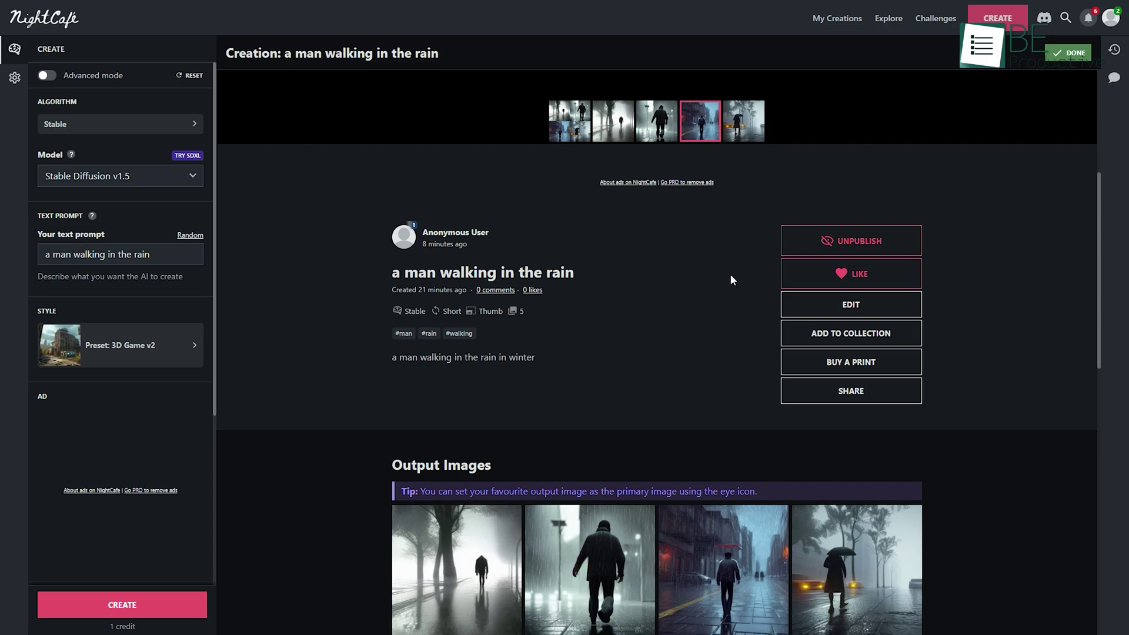
{"action": "left_click", "coordinate": [851, 390]}
{"action": "left_click", "coordinate": [671, 196]}
{"action": "scroll", "coordinate": [587, 280], "scroll_direction": "down", "scroll_amount": 3}
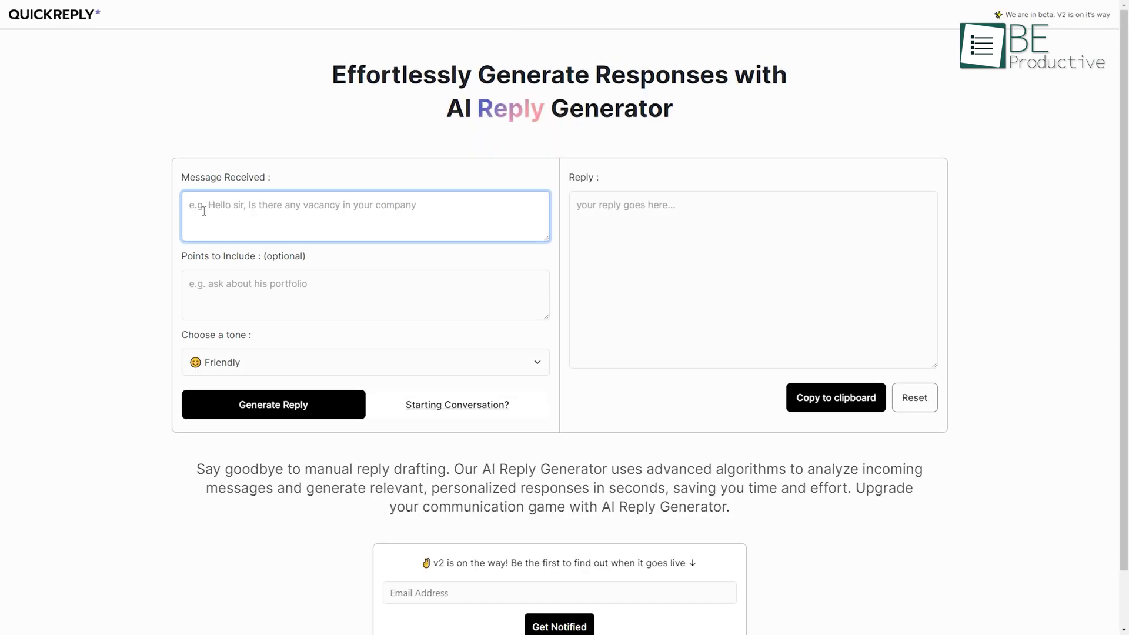
Add 'no' as a point to include, keep the Friendly tone, and generate the reply
{"action": "left_click", "coordinate": [220, 285]}
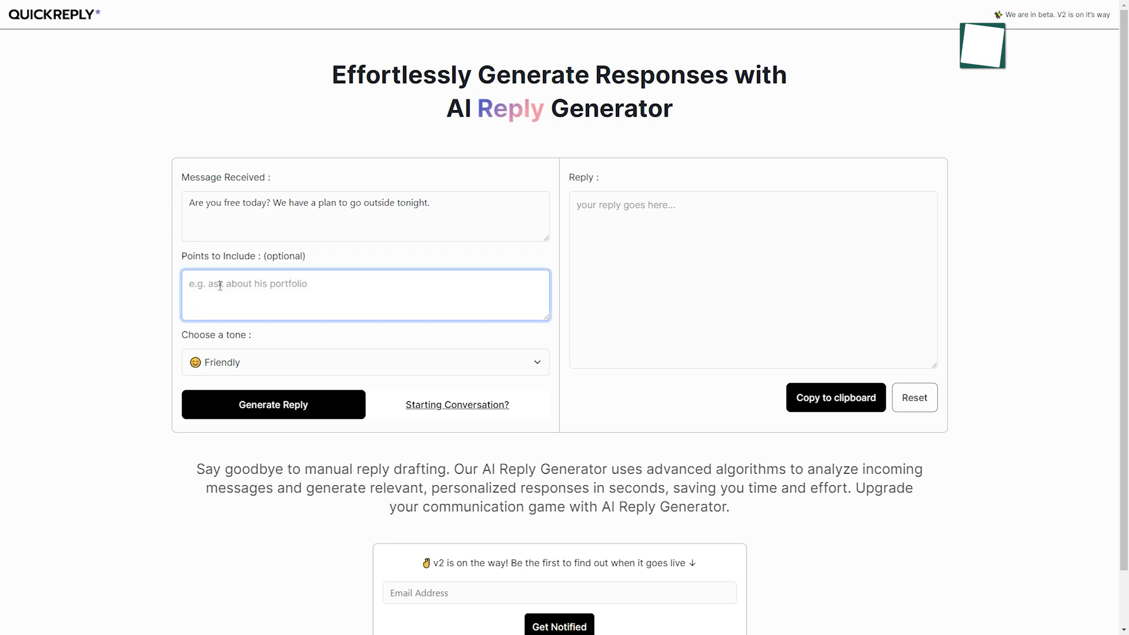
{"action": "type", "text": "no"}
{"action": "left_click", "coordinate": [254, 362]}
{"action": "left_click", "coordinate": [294, 417]}
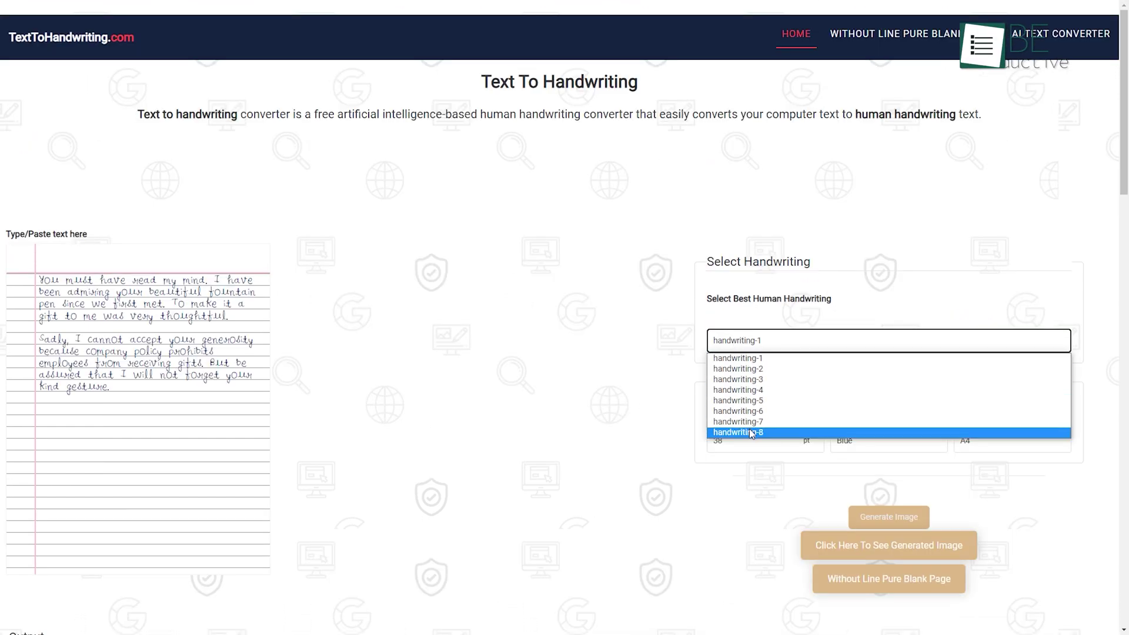
Choose the handwriting-7 style for the letter from the handwriting list
{"action": "left_click", "coordinate": [750, 433]}
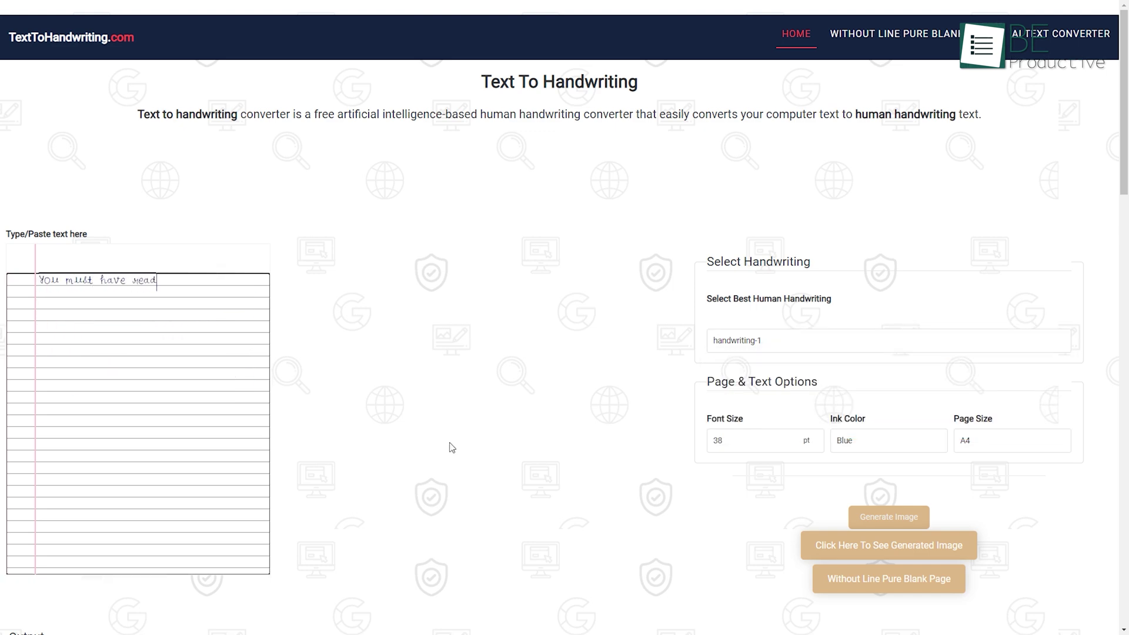
{"action": "left_click", "coordinate": [718, 344]}
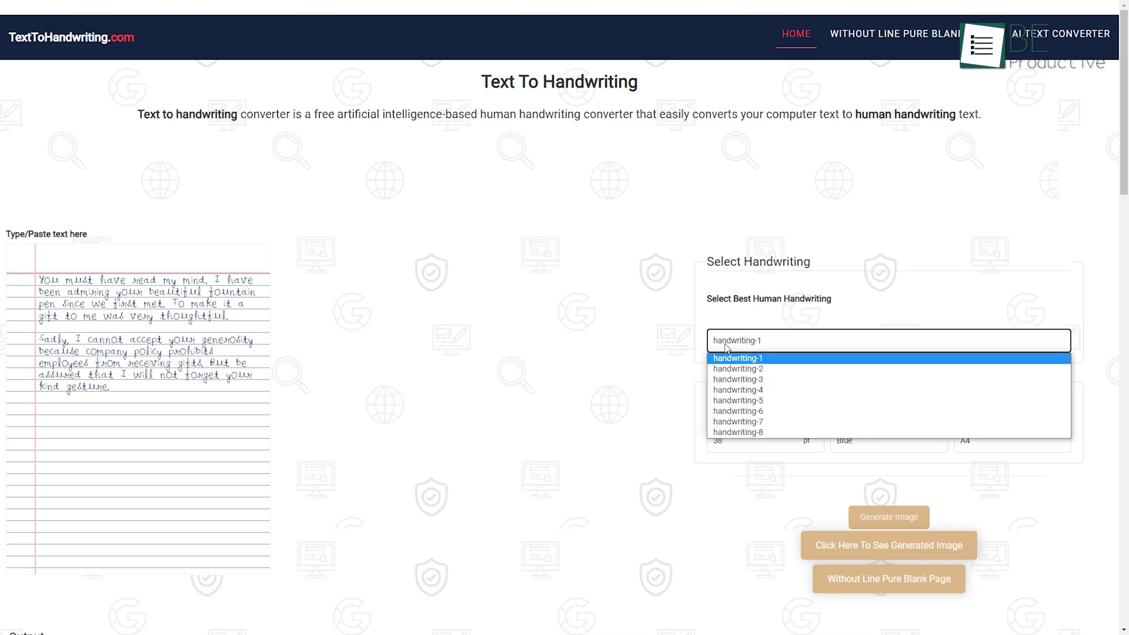
{"action": "left_click", "coordinate": [739, 368]}
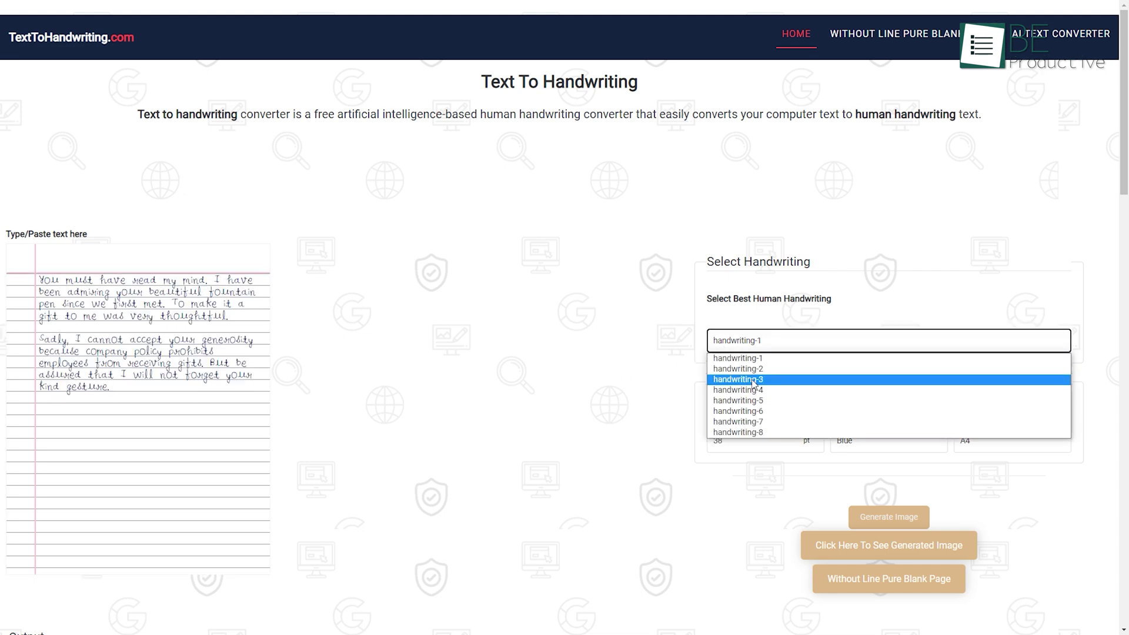
{"action": "left_click", "coordinate": [751, 432]}
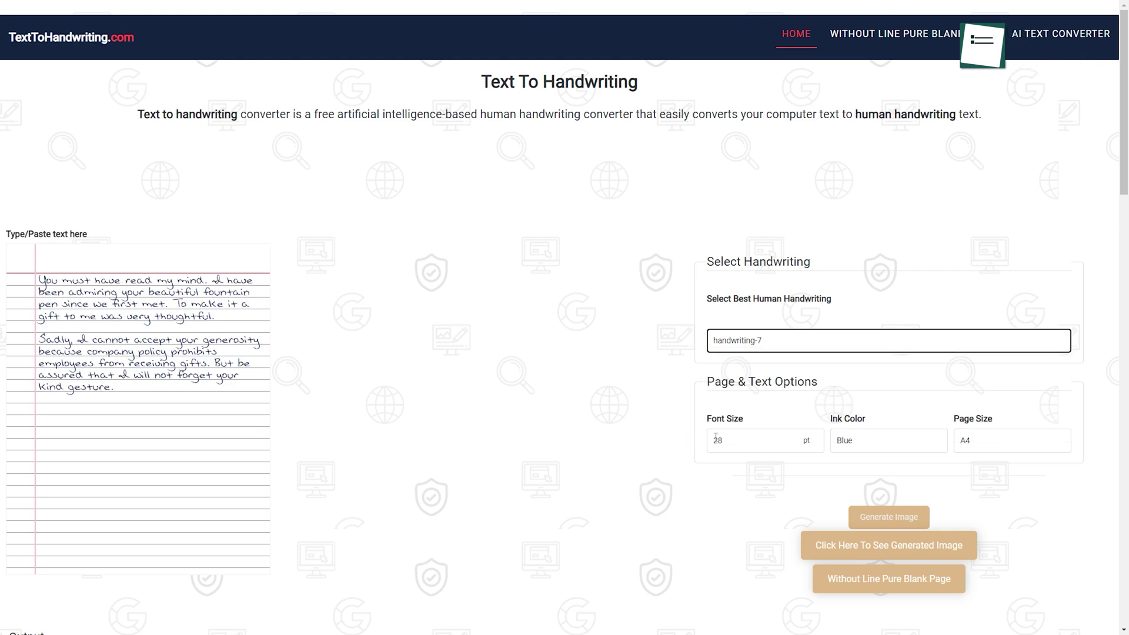
{"action": "type", "text": "20"}
Set the ink colour to Black and generate the handwriting image
{"action": "left_click", "coordinate": [835, 443]}
{"action": "left_click", "coordinate": [857, 478]}
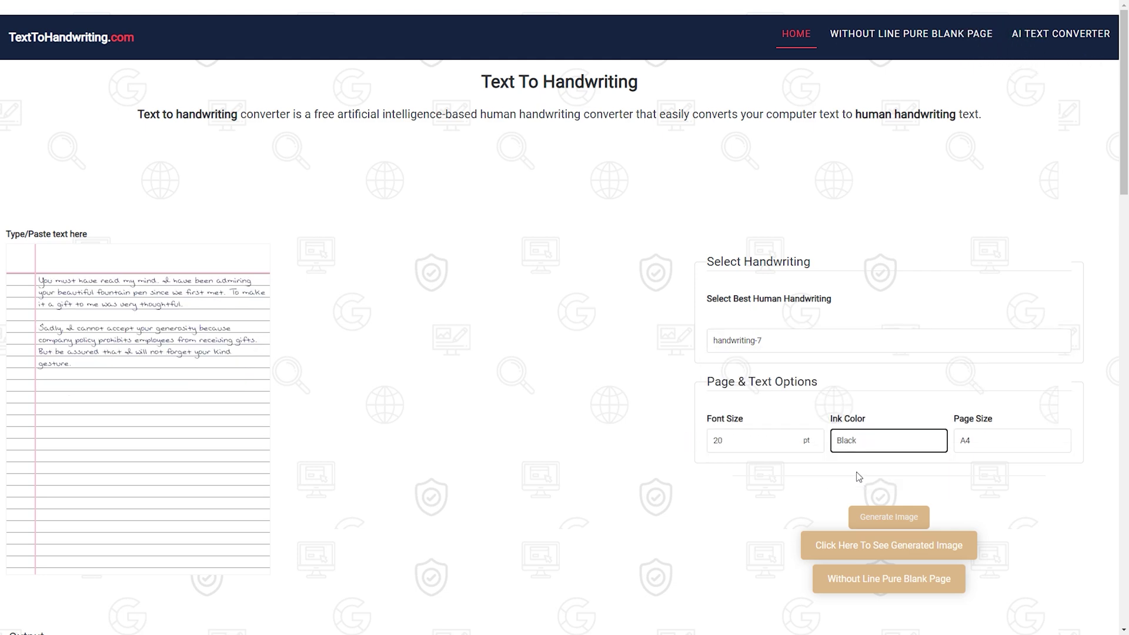
{"action": "scroll", "coordinate": [995, 486], "scroll_direction": "down", "scroll_amount": 1}
{"action": "left_click", "coordinate": [875, 465]}
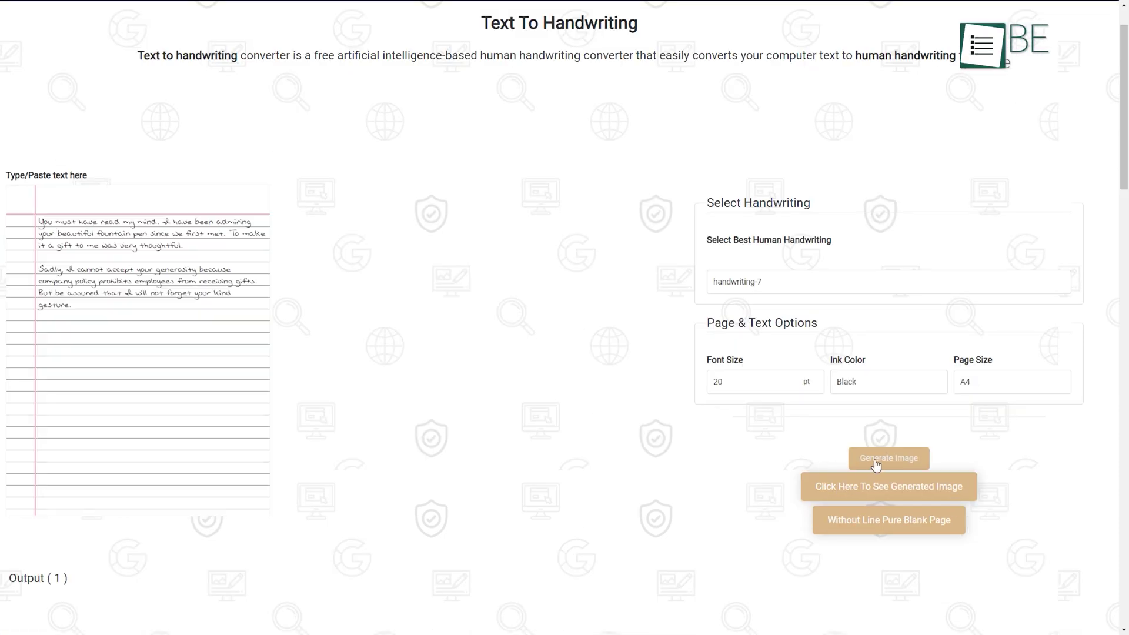
{"action": "left_click", "coordinate": [888, 491]}
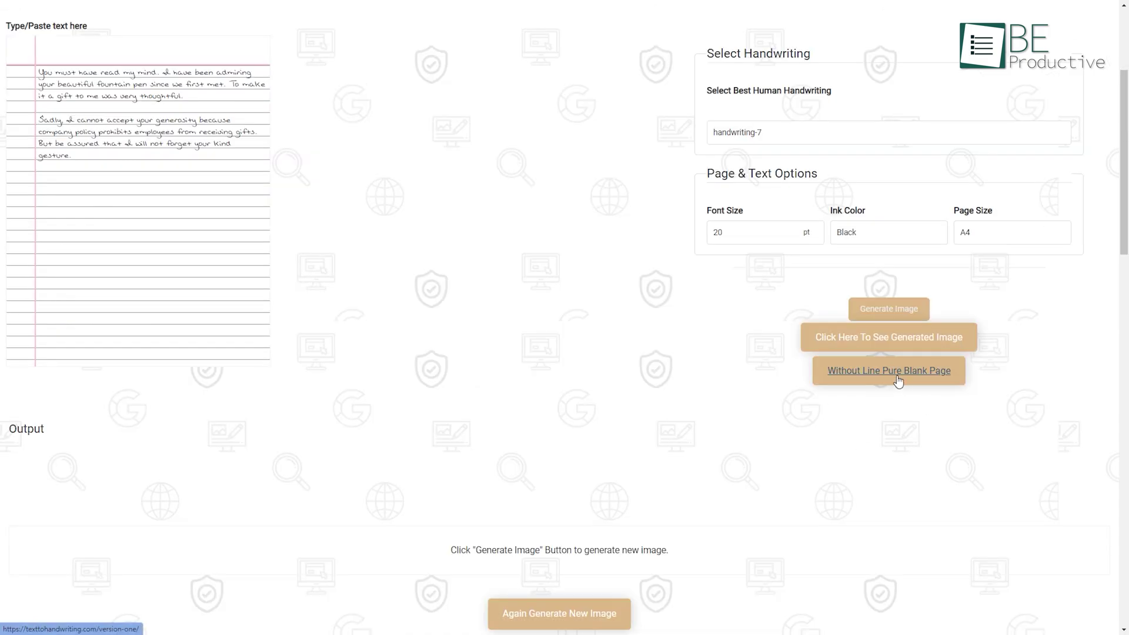
Switch to the pure blank page converter with the pure-light-blank background
{"action": "left_click", "coordinate": [899, 380]}
{"action": "scroll", "coordinate": [896, 372], "scroll_direction": "down", "scroll_amount": 2}
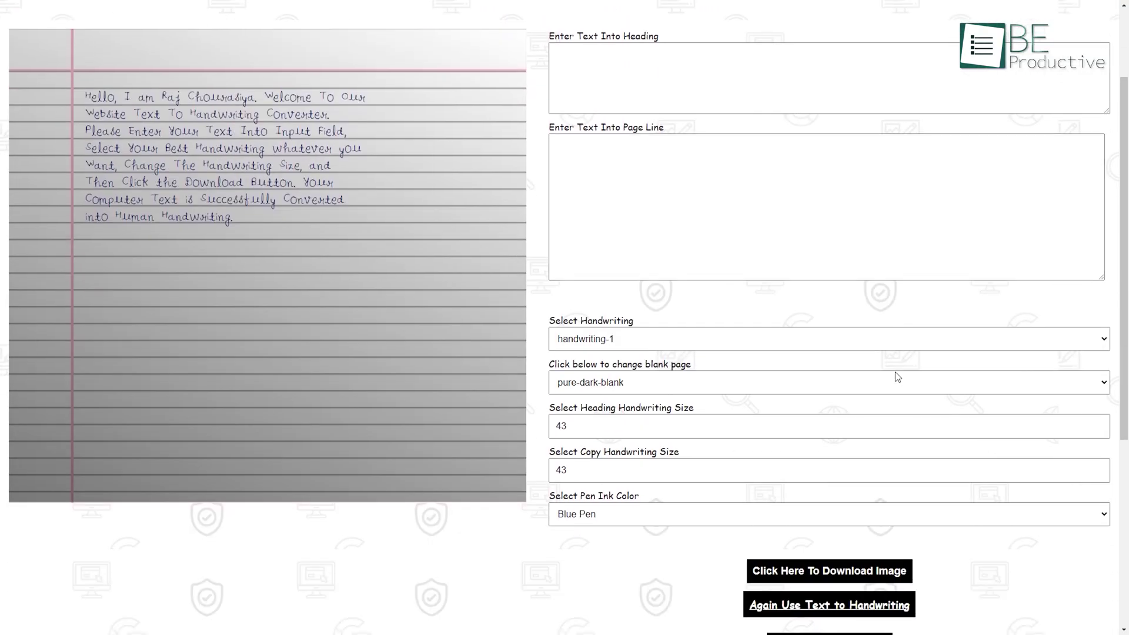
{"action": "left_click", "coordinate": [597, 388]}
{"action": "left_click", "coordinate": [598, 407]}
{"action": "scroll", "coordinate": [979, 404], "scroll_direction": "down", "scroll_amount": 4}
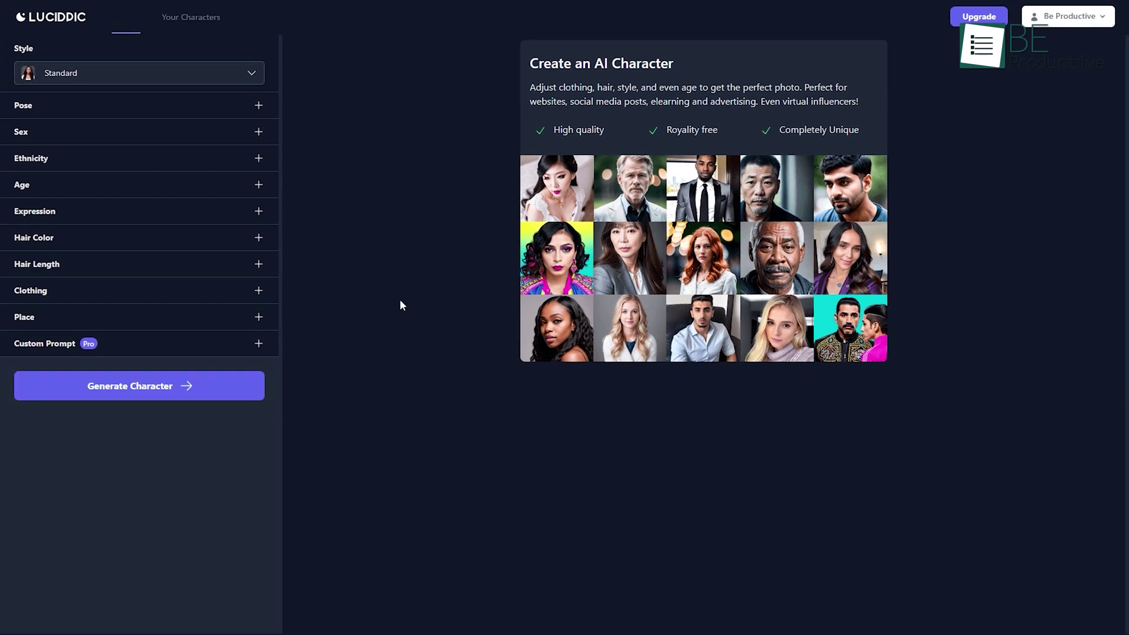
Set the character style to Cinematic and the pose to Pose #4
{"action": "left_click", "coordinate": [258, 385]}
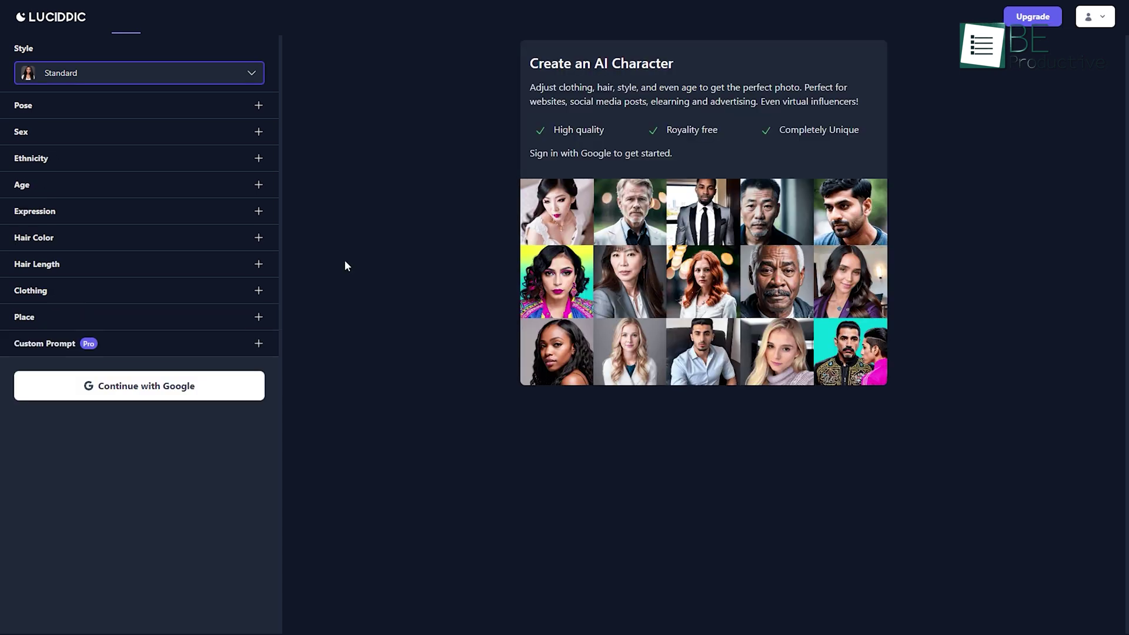
{"action": "left_click", "coordinate": [239, 80]}
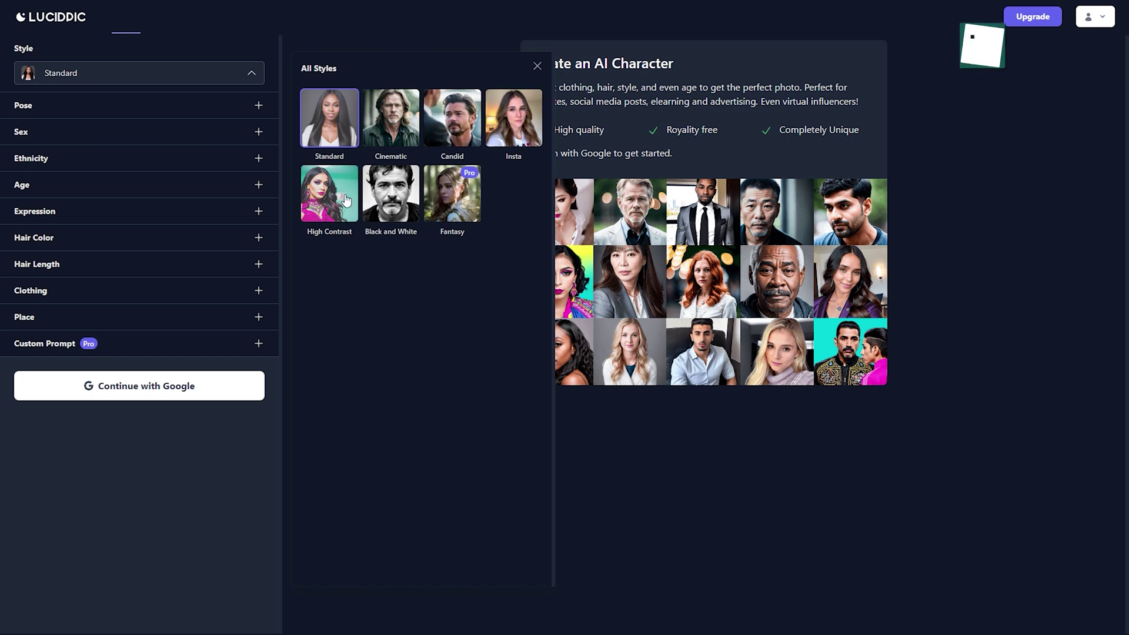
{"action": "left_click", "coordinate": [396, 138]}
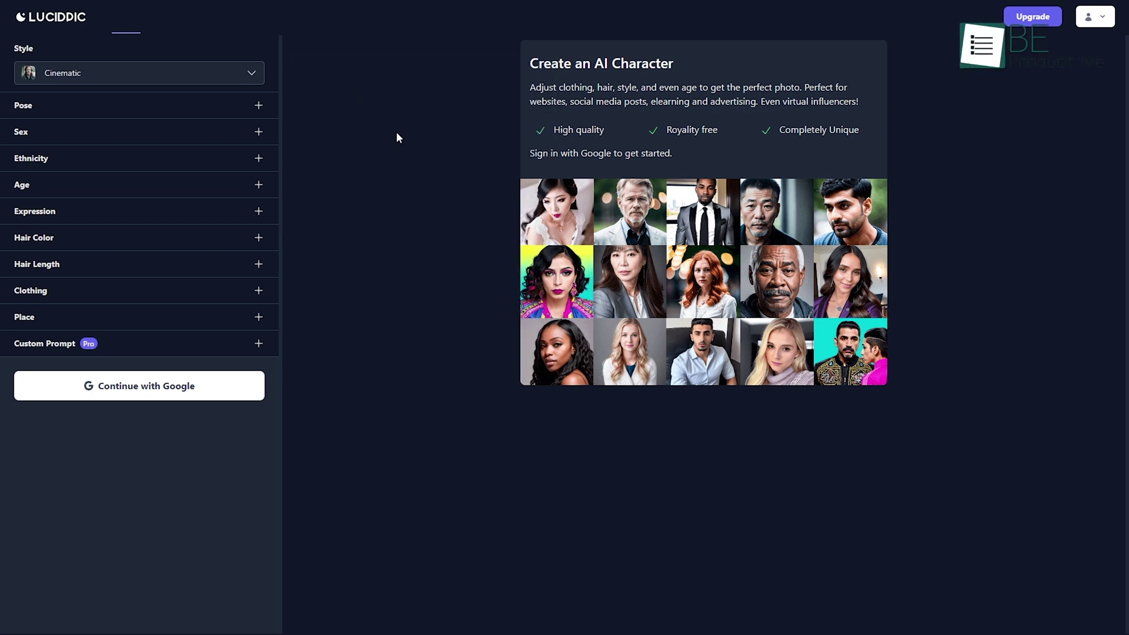
{"action": "left_click", "coordinate": [237, 114]}
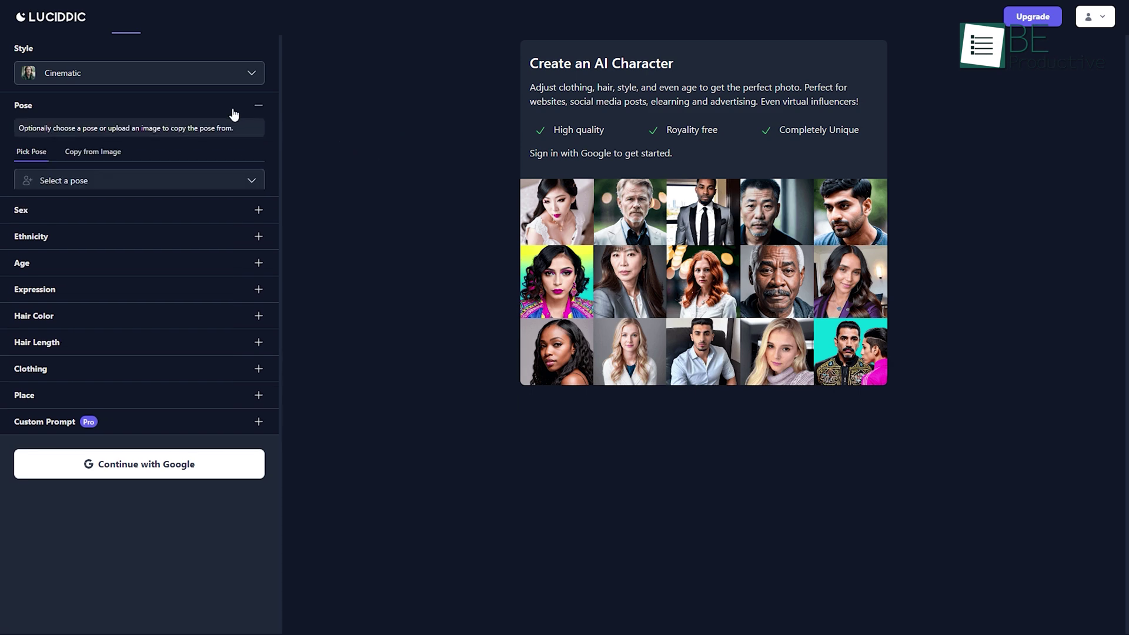
{"action": "left_click", "coordinate": [72, 182]}
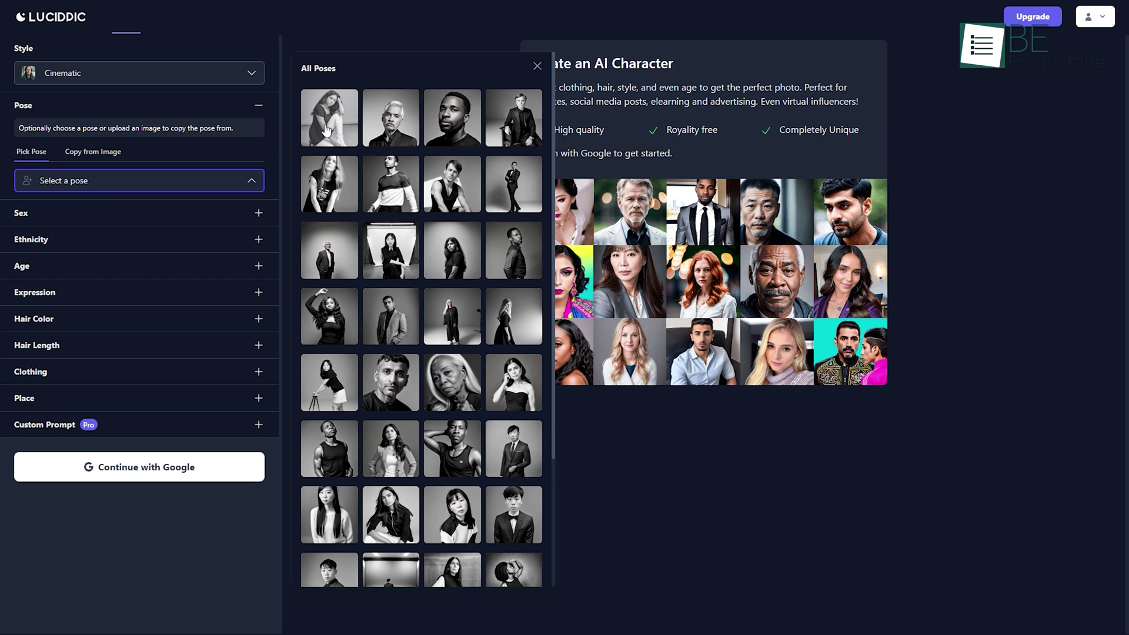
{"action": "left_click", "coordinate": [458, 134]}
Set sex to Male, skim the ethnicity, age, expression, hair, clothing and place sections, and generate
{"action": "left_click", "coordinate": [21, 212]}
{"action": "left_click", "coordinate": [41, 242]}
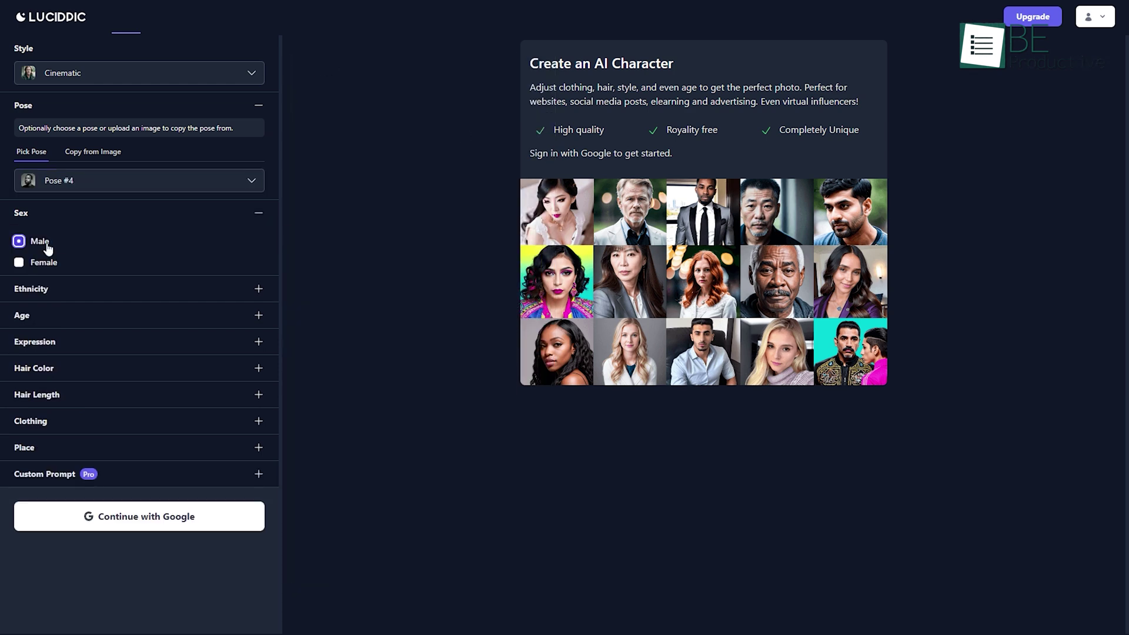
{"action": "left_click", "coordinate": [31, 289]}
{"action": "left_click", "coordinate": [36, 470]}
{"action": "left_click", "coordinate": [45, 375]}
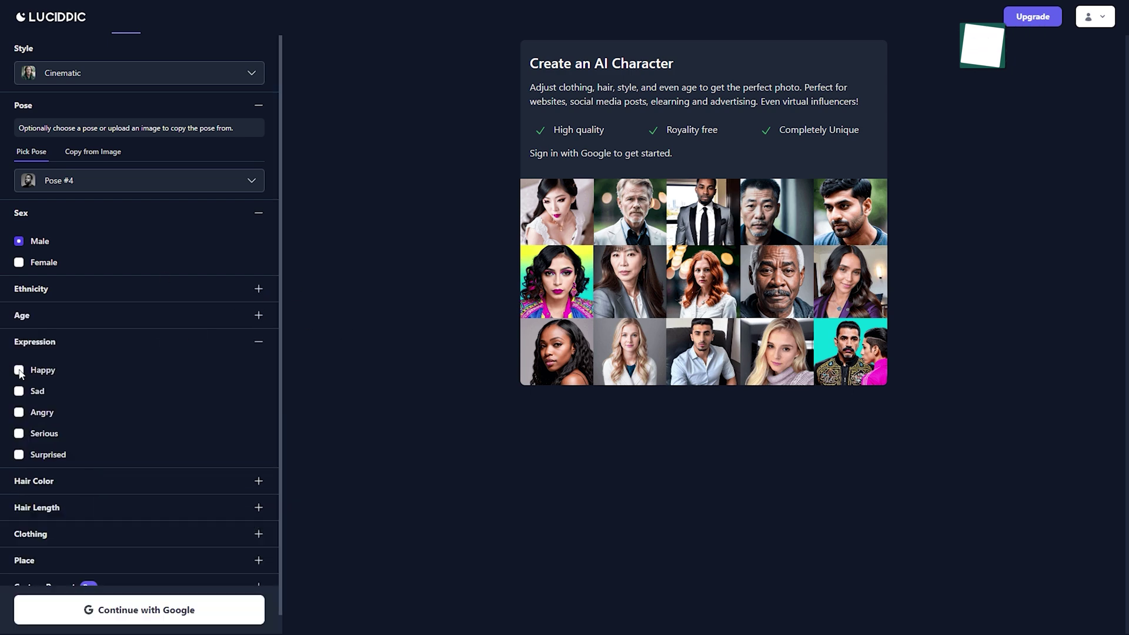
{"action": "left_click", "coordinate": [44, 481]}
{"action": "left_click", "coordinate": [53, 367]}
{"action": "left_click", "coordinate": [83, 423]}
{"action": "left_click", "coordinate": [253, 420]}
{"action": "left_click", "coordinate": [253, 447]}
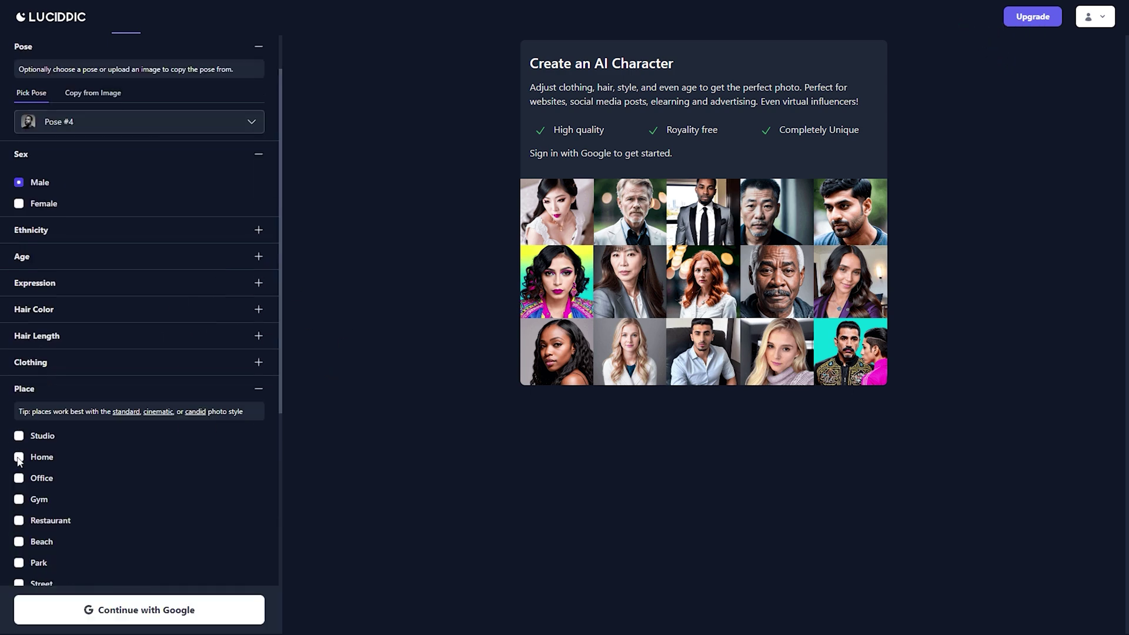